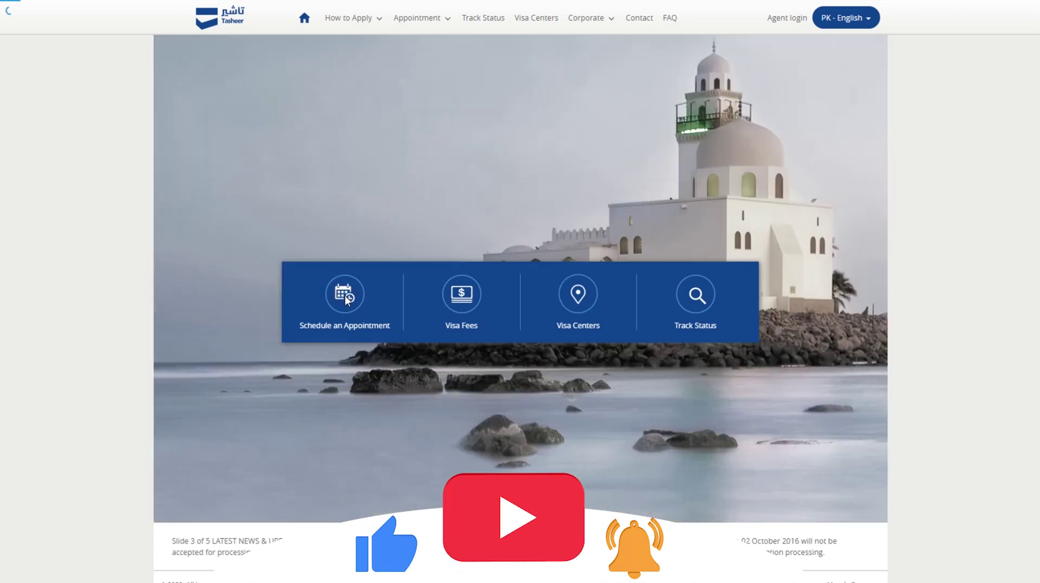
Open the appointment scheduling page from the Tasheer home page's 'Schedule an Appointment' tile.
left_click(345, 296)
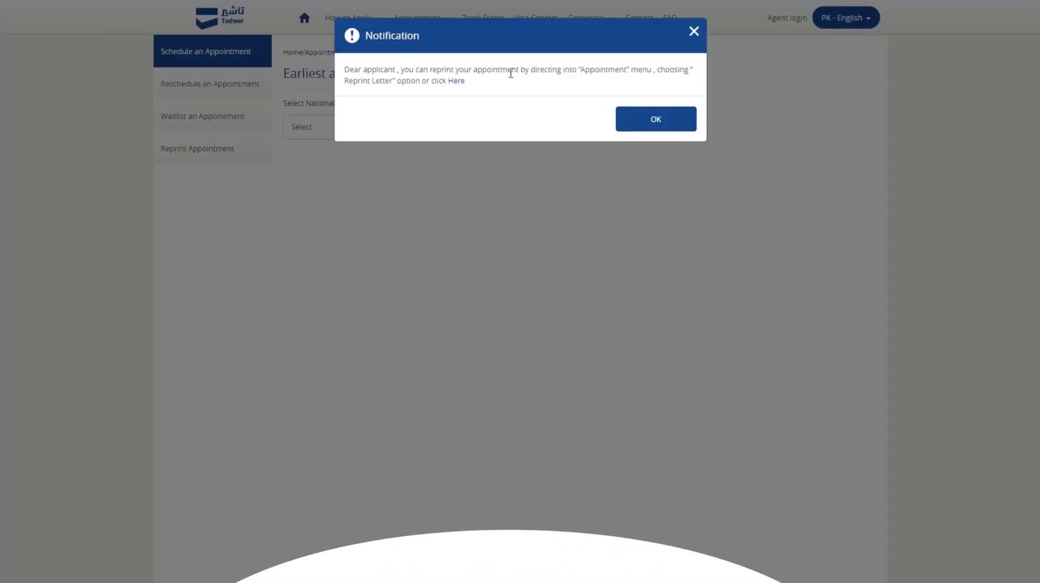
Dismiss the reprint notification and select Pakistan as the nationality.
left_click(650, 123)
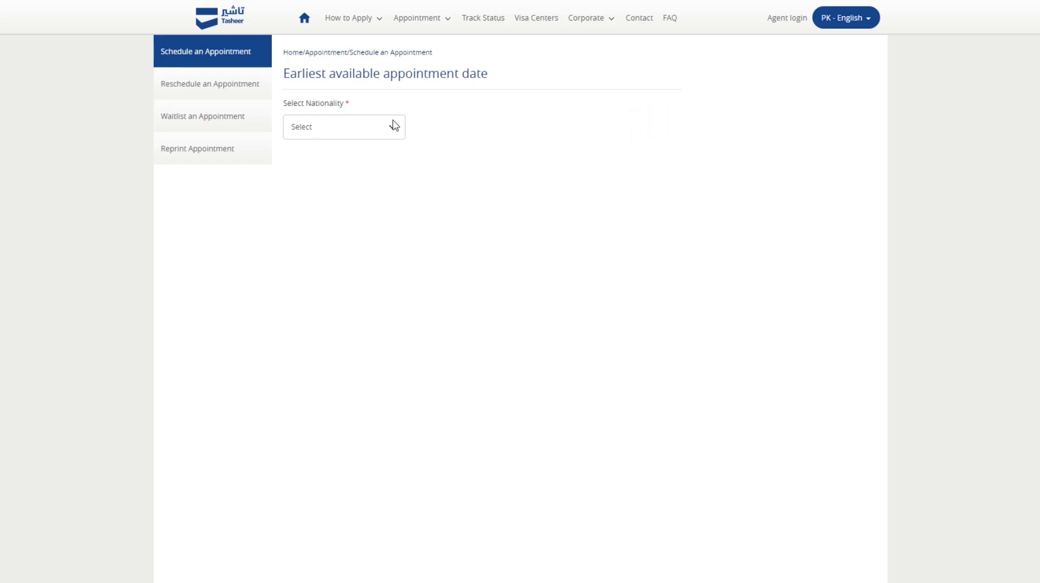
left_click(331, 128)
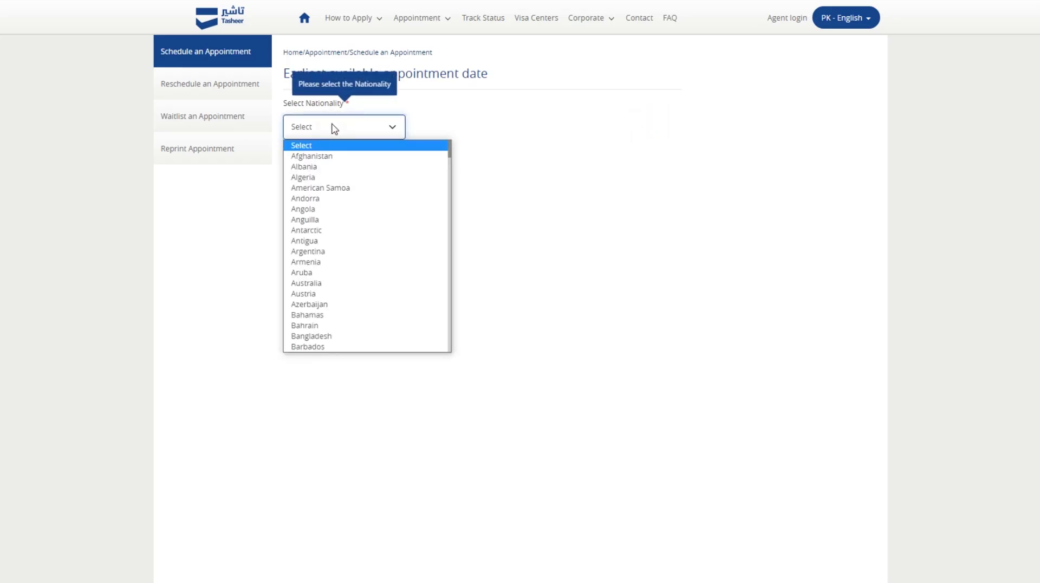
key("p")
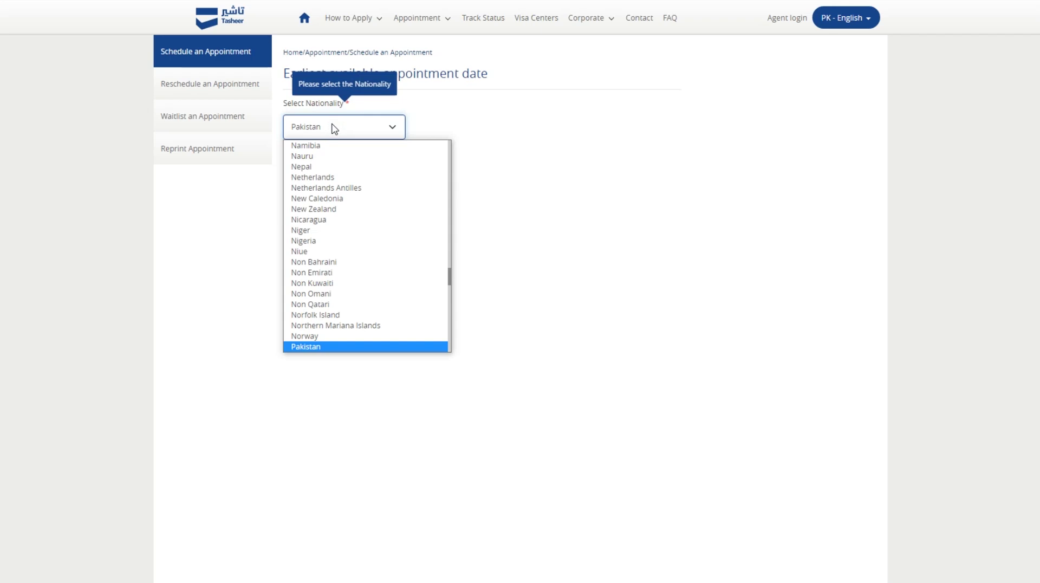
key("Return")
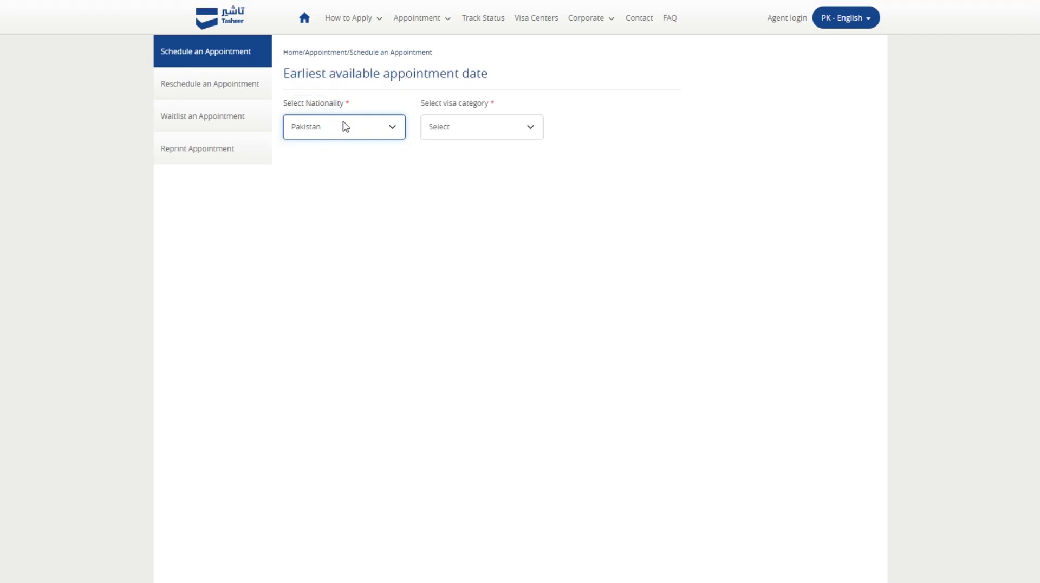
Set the visa category to Resident.
left_click(448, 131)
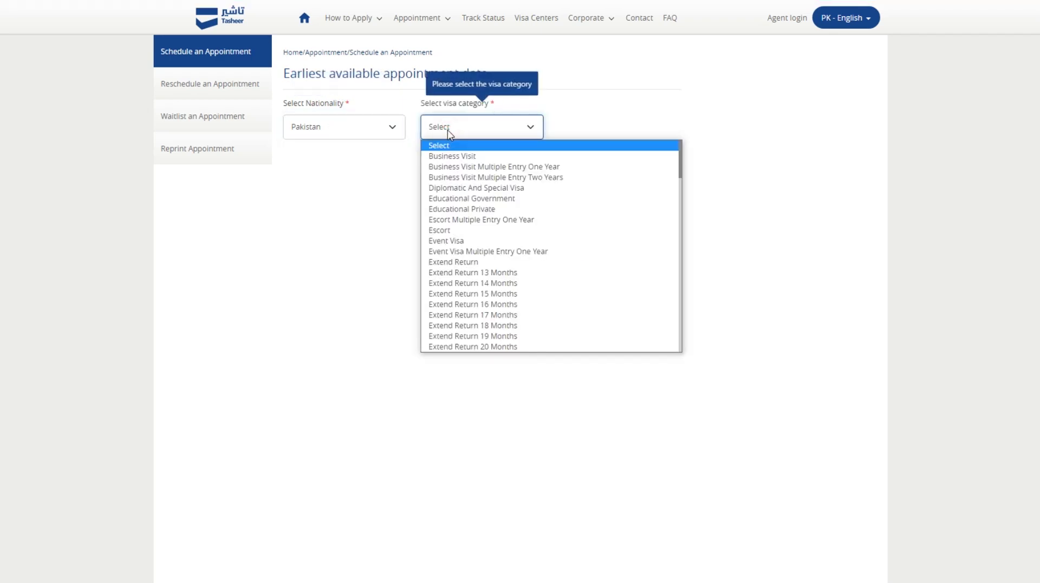
scroll(513, 205, "down", 8)
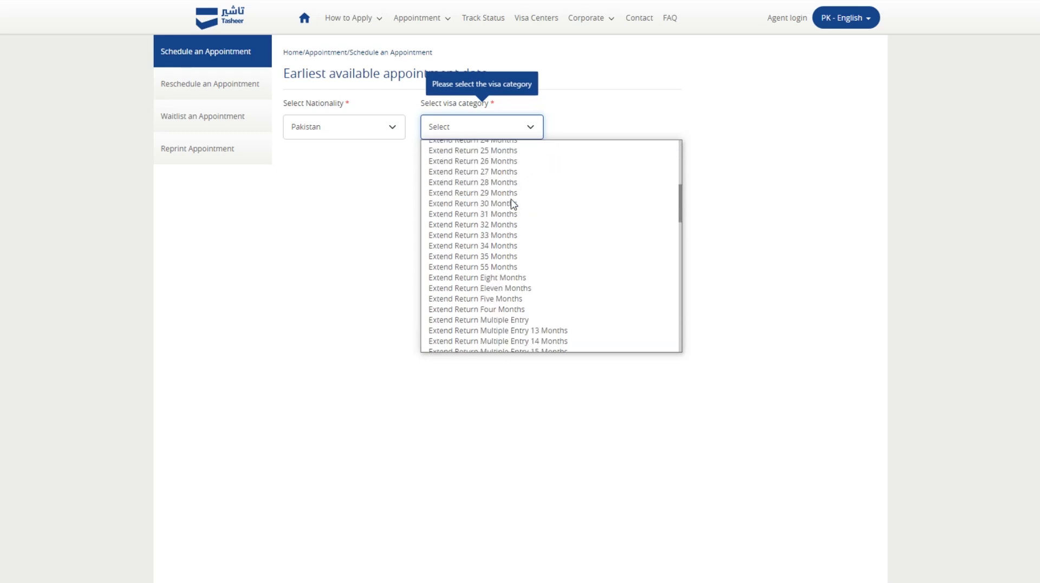
scroll(513, 204, "down", 10)
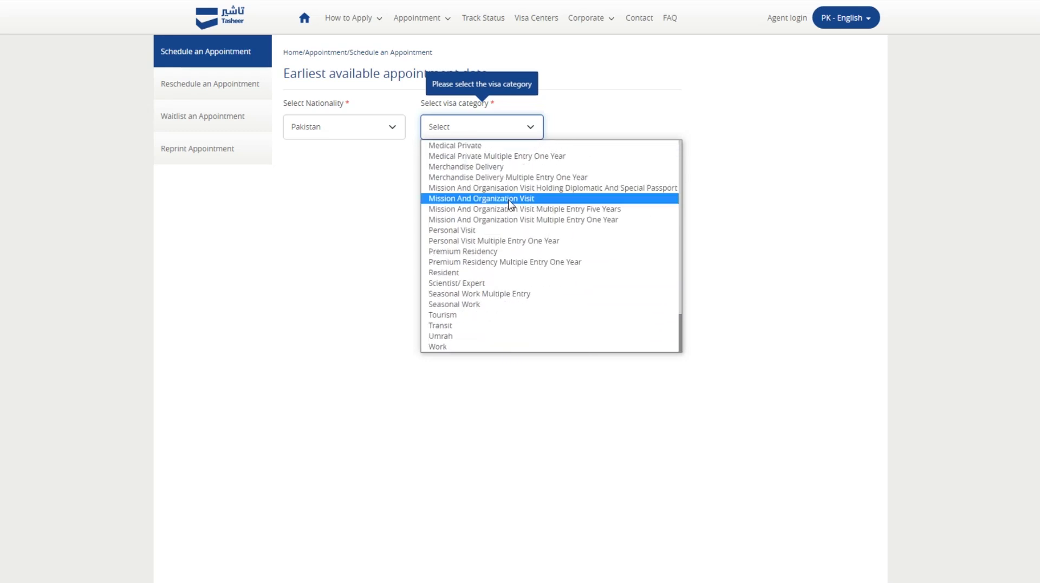
key("f")
key("Down")
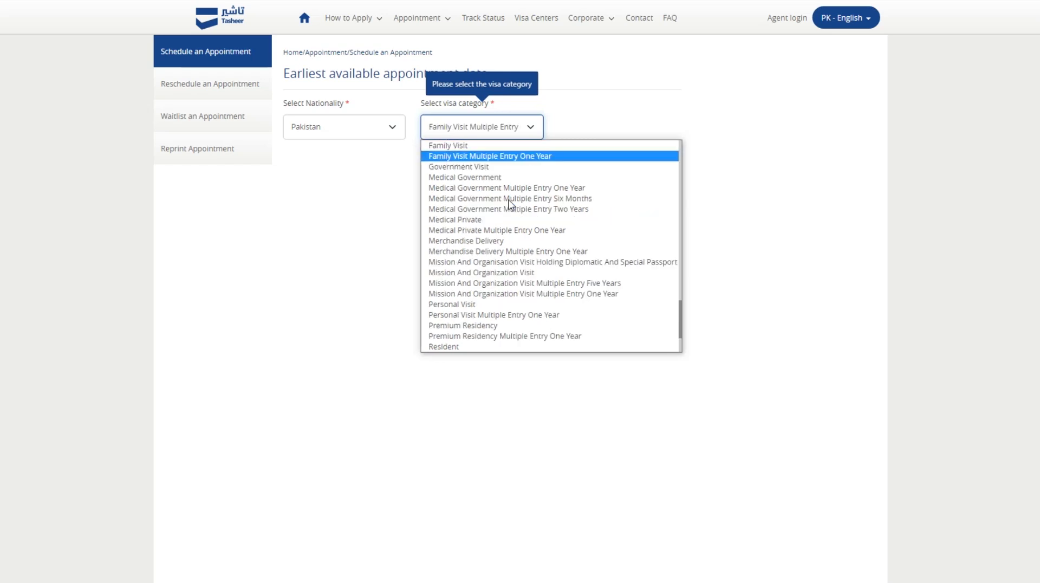
left_click(468, 147)
left_click(481, 131)
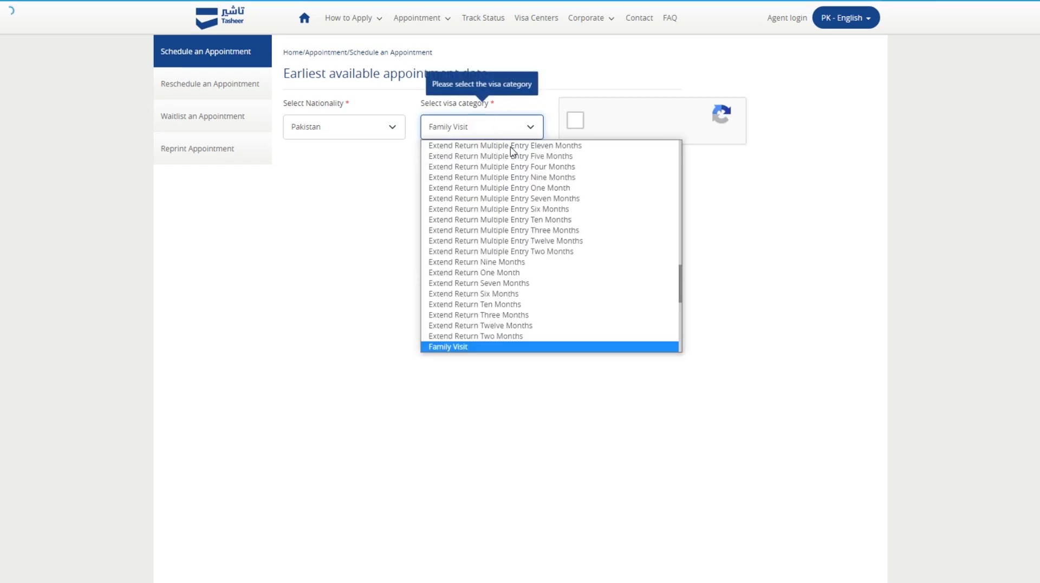
key("Down")
key("Up")
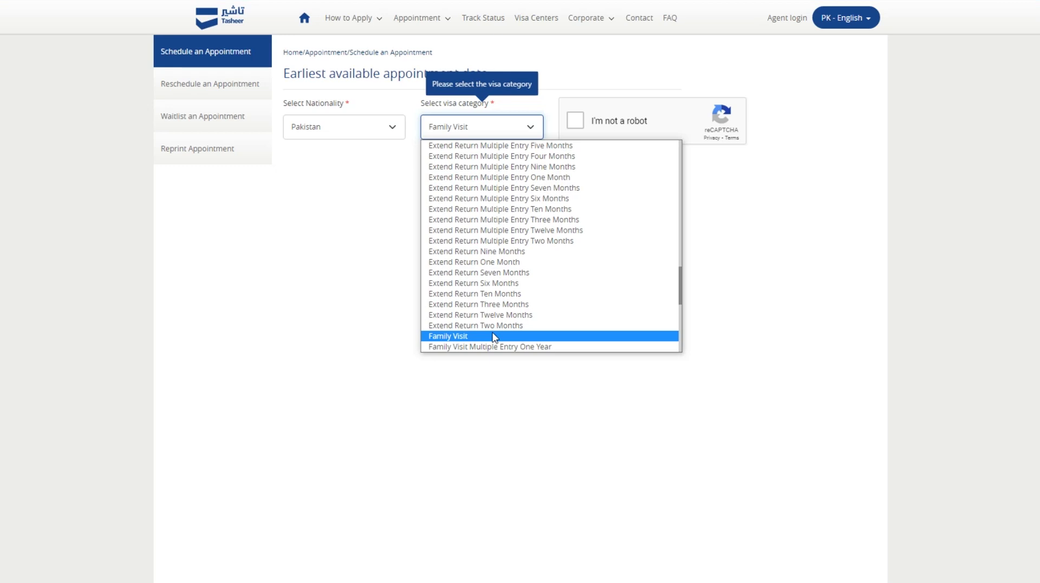
scroll(472, 303, "up", 5)
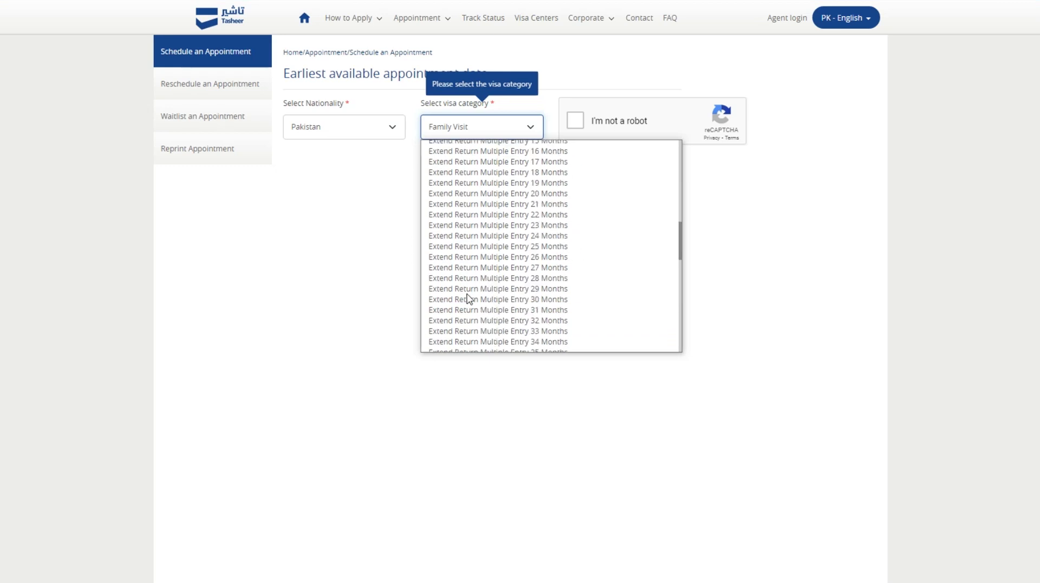
type("r")
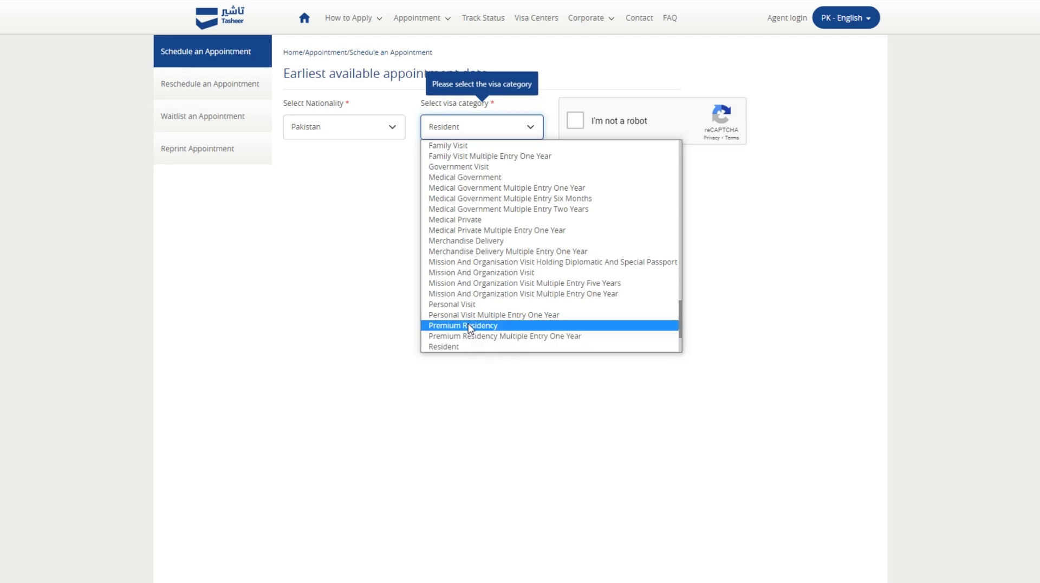
left_click(470, 348)
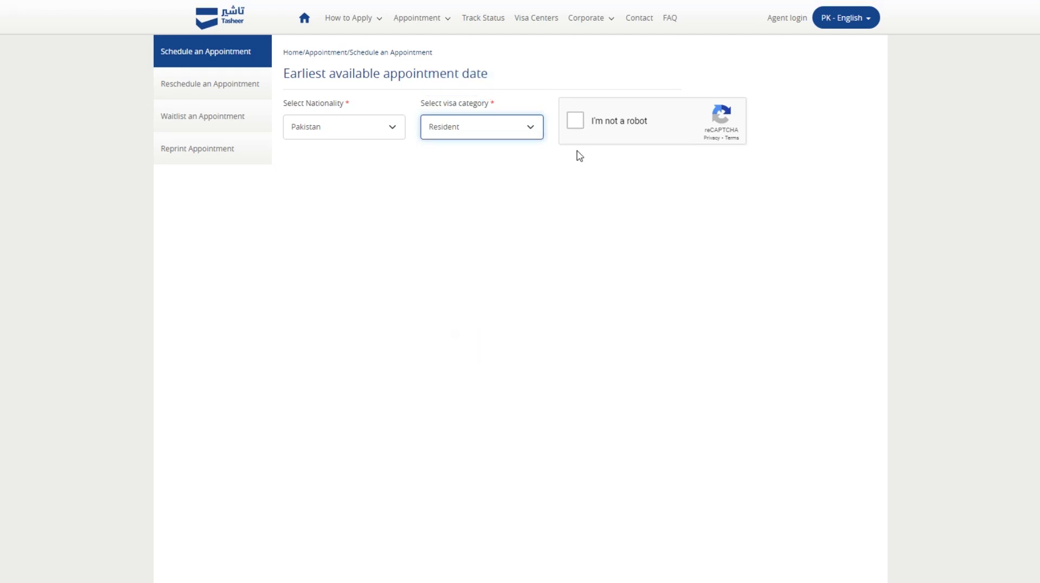
Pass the reCAPTCHA and review Lahore's earliest dates: 24 Mar normal, 30 Mar Lounge.
left_click(584, 126)
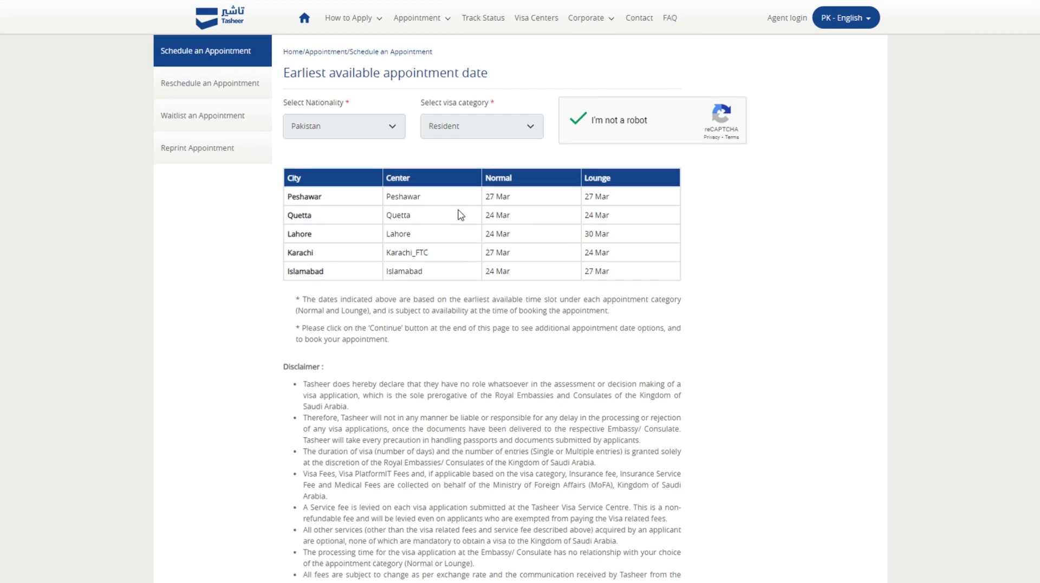
scroll(461, 214, "down", 3)
scroll(446, 202, "up", 2)
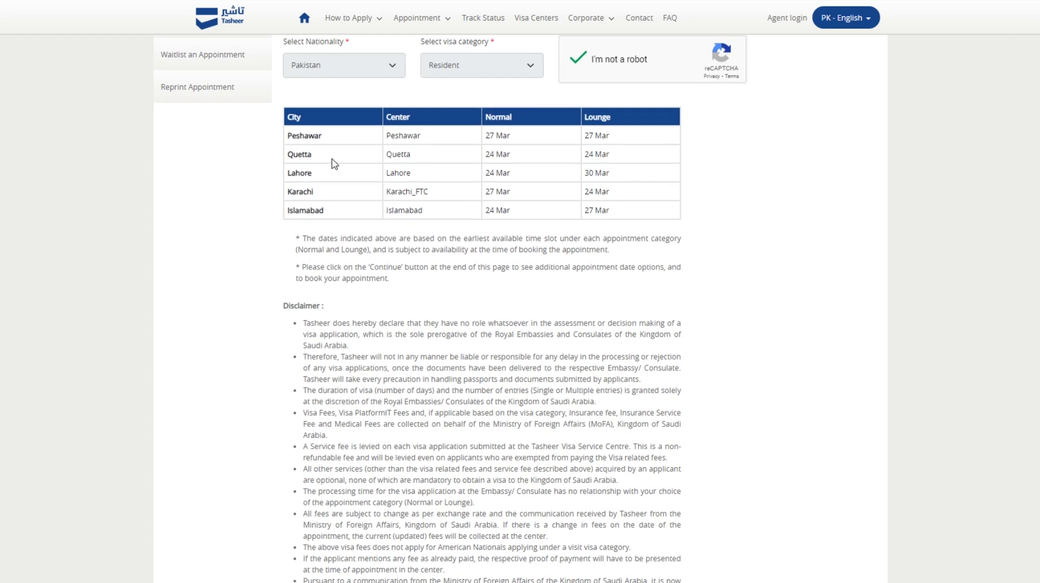
scroll(332, 162, "up", 1)
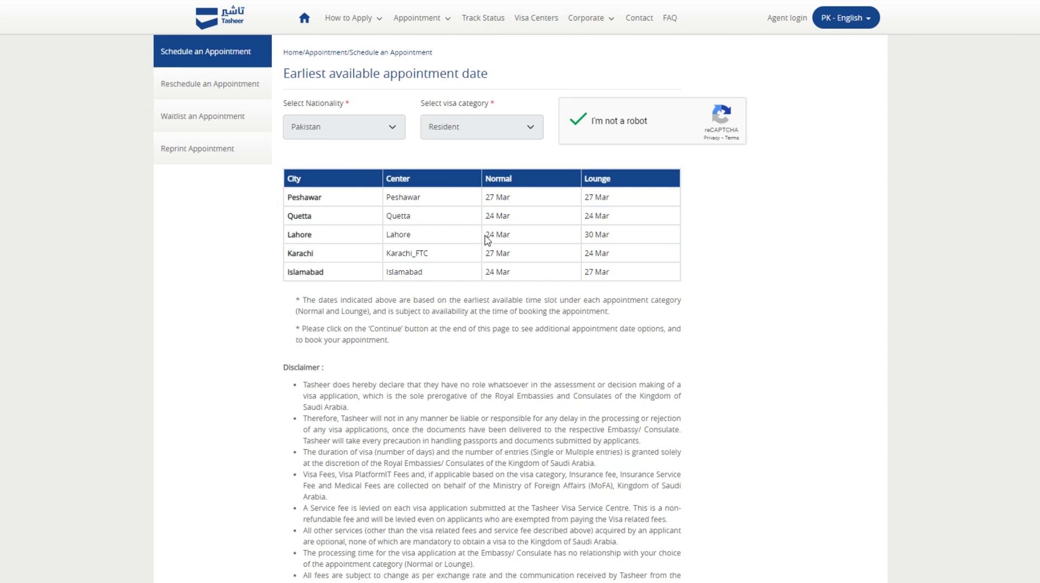
left_click_drag(488, 235, 507, 235)
left_click(515, 238)
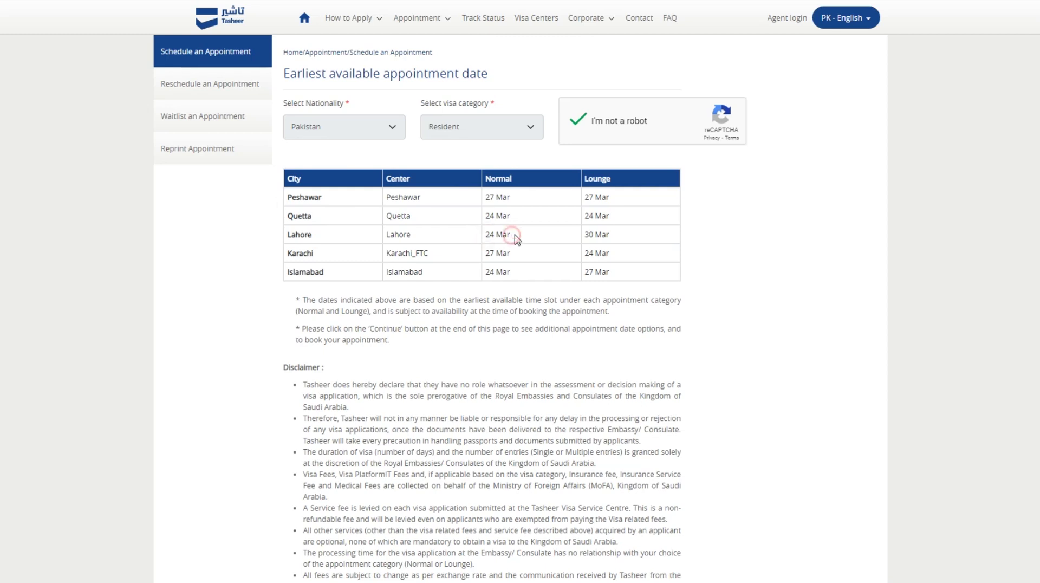
double_click(591, 234)
left_click(608, 235)
Consent to personal data processing and continue to the Terms and Conditions.
scroll(436, 239, "down", 5)
scroll(463, 254, "up", 5)
scroll(387, 293, "down", 7)
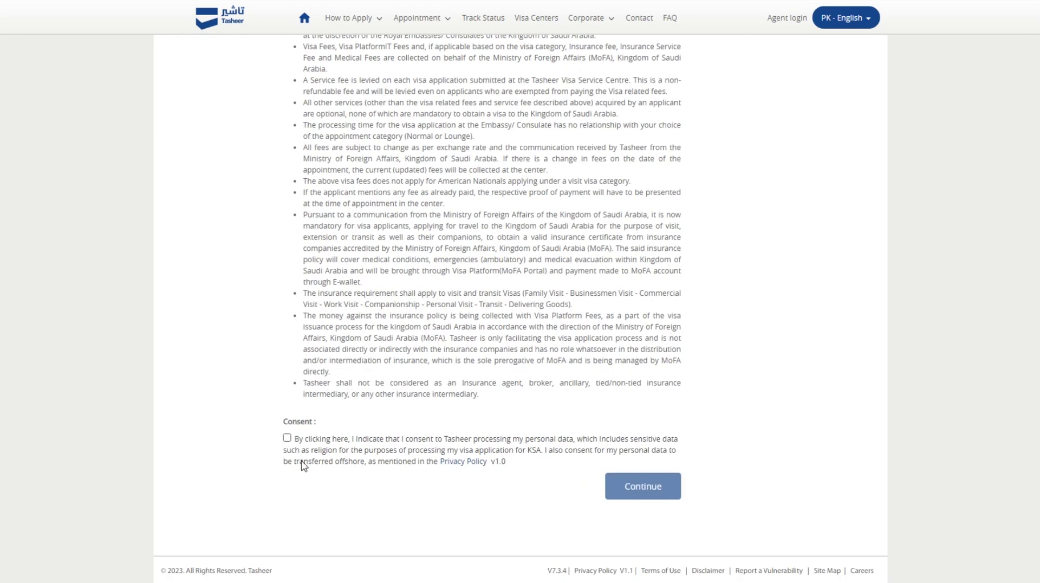
left_click(287, 438)
left_click(649, 487)
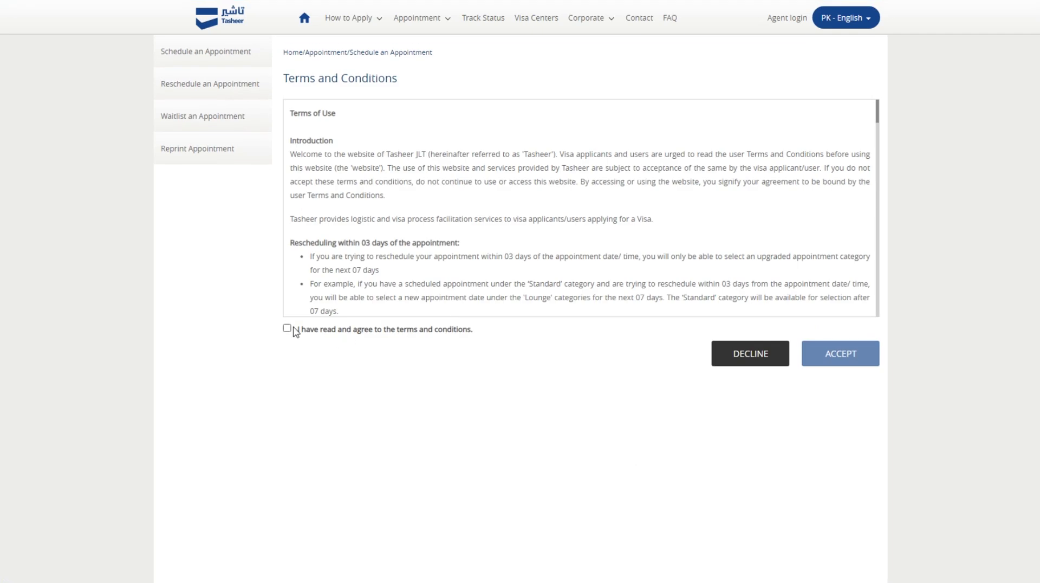
Accept the terms and conditions, choose Individual application, and proceed to sponsor details.
left_click(287, 328)
left_click(839, 352)
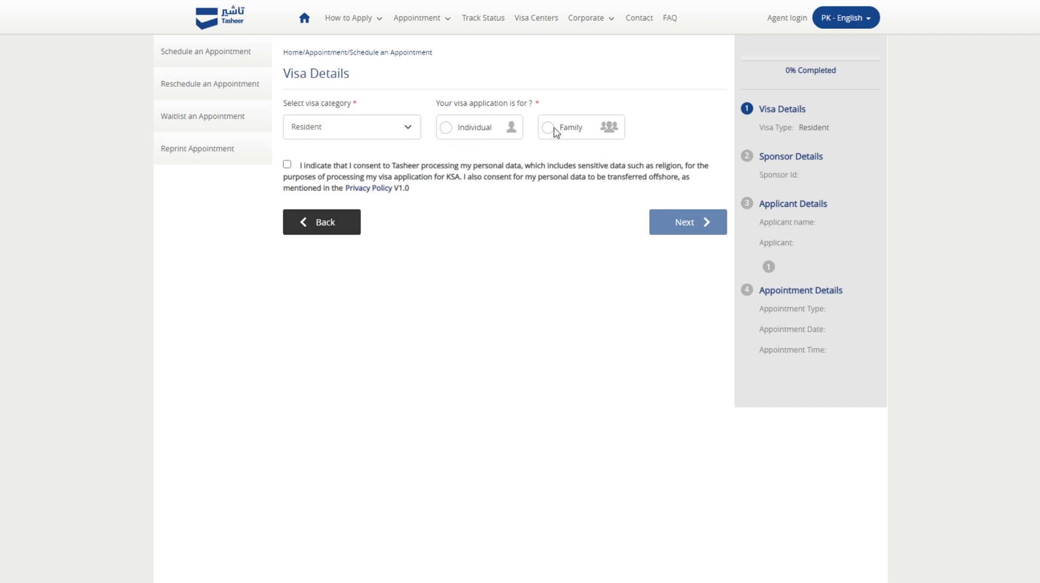
left_click(446, 128)
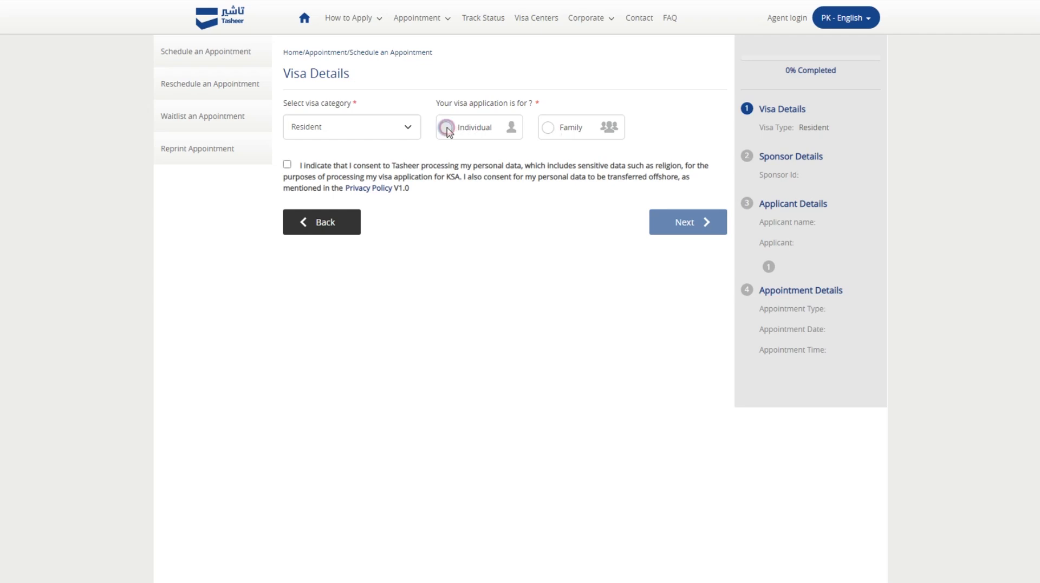
left_click(670, 221)
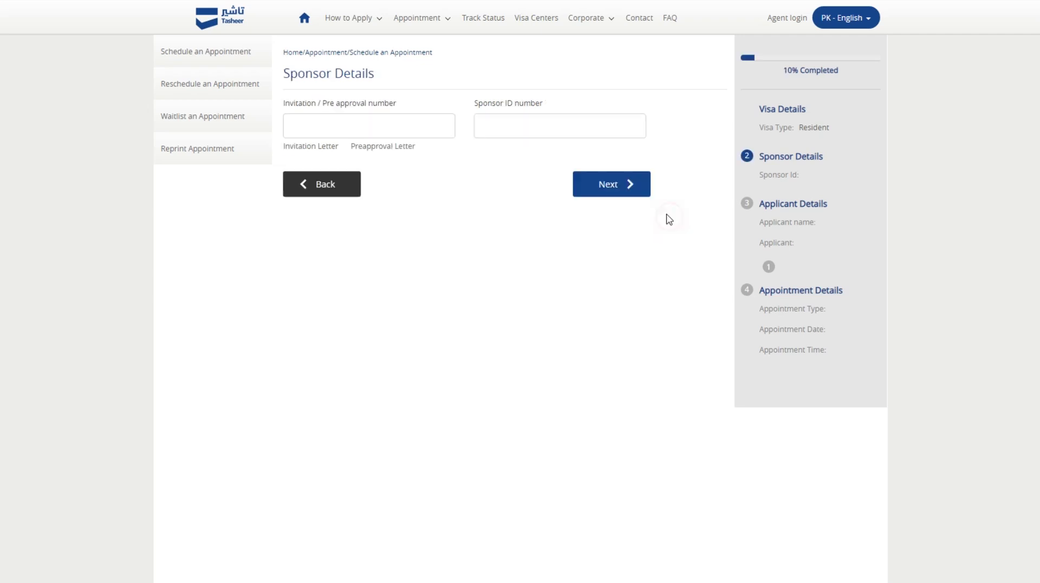
Enter the invitation/pre-approval number and sponsor ID number, then advance to Applicant Details.
left_click(353, 121)
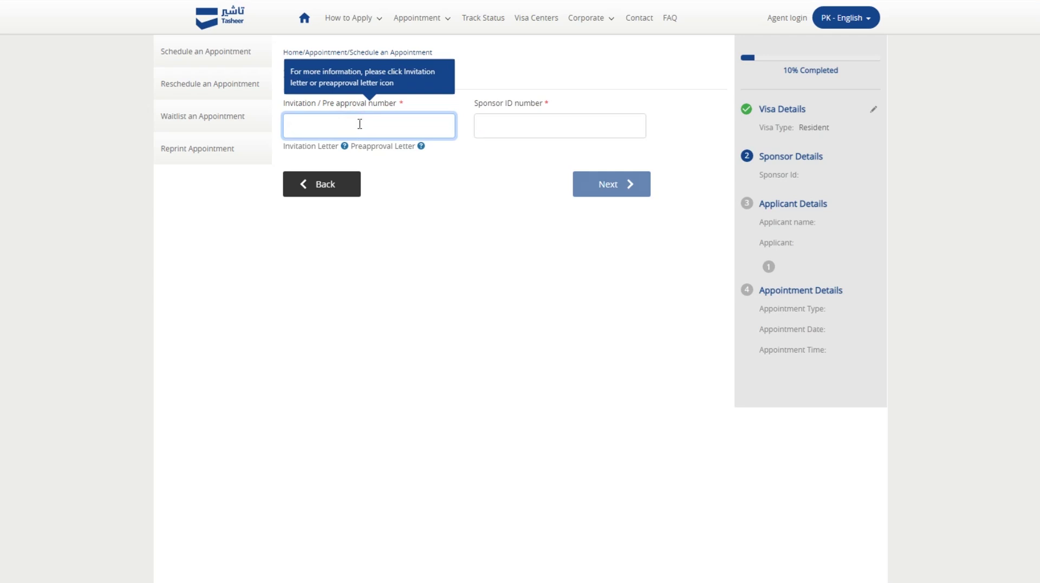
left_click(582, 132)
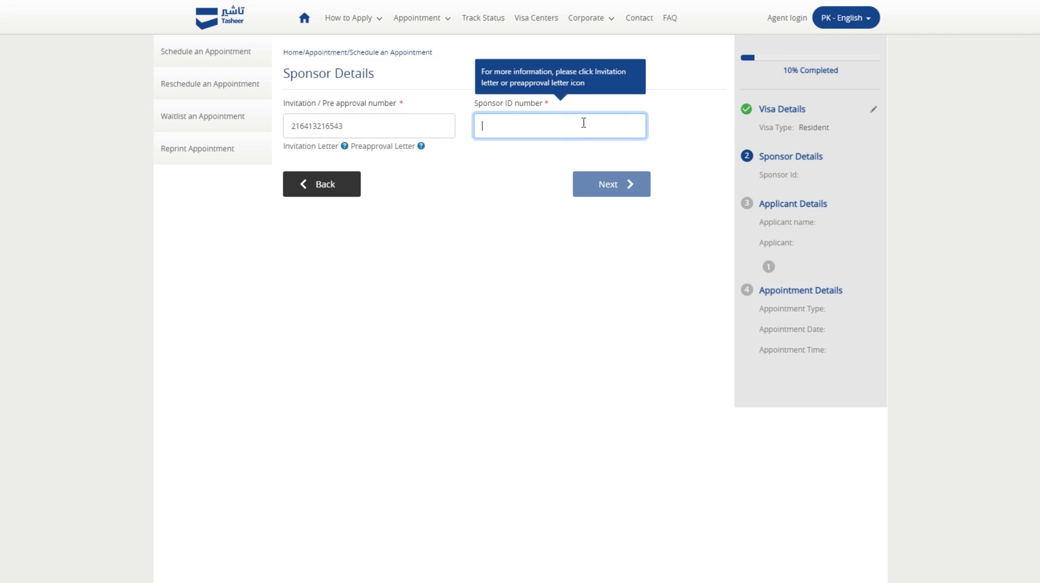
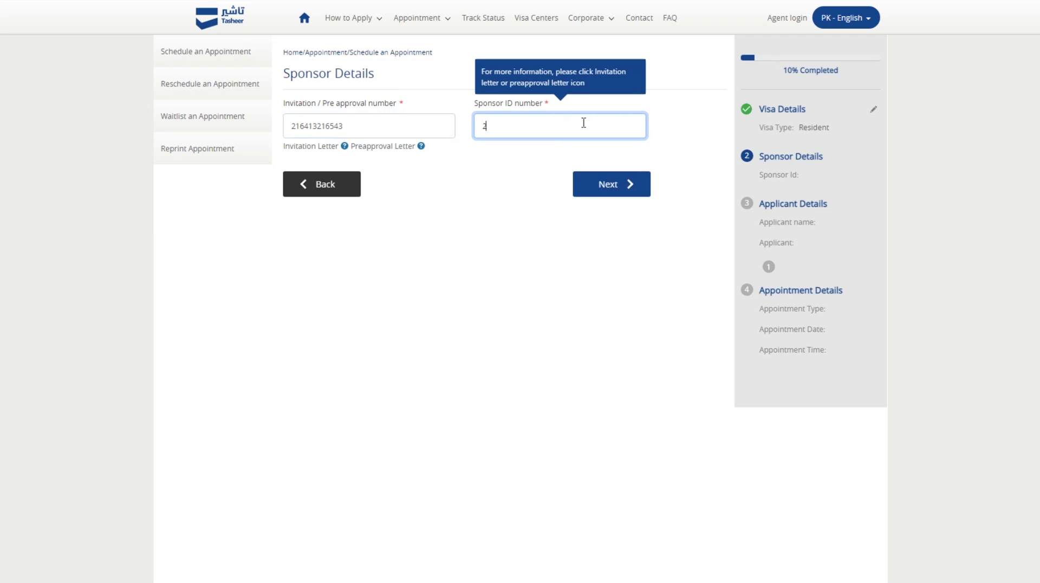
left_click(590, 182)
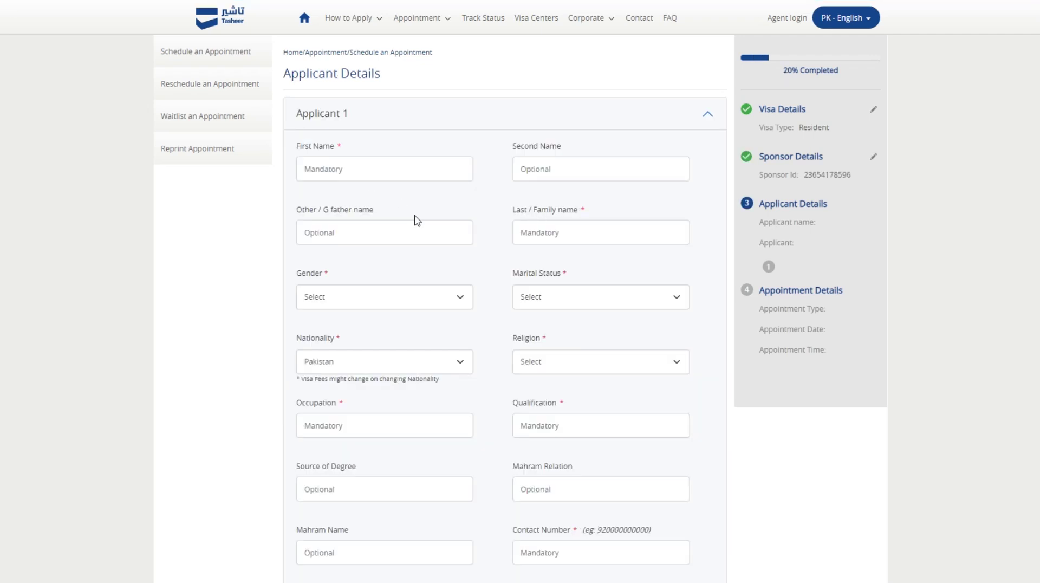
Enter the applicant's first name as shown on the passport.
scroll(418, 219, "down", 3)
scroll(417, 220, "down", 3)
scroll(419, 219, "up", 2)
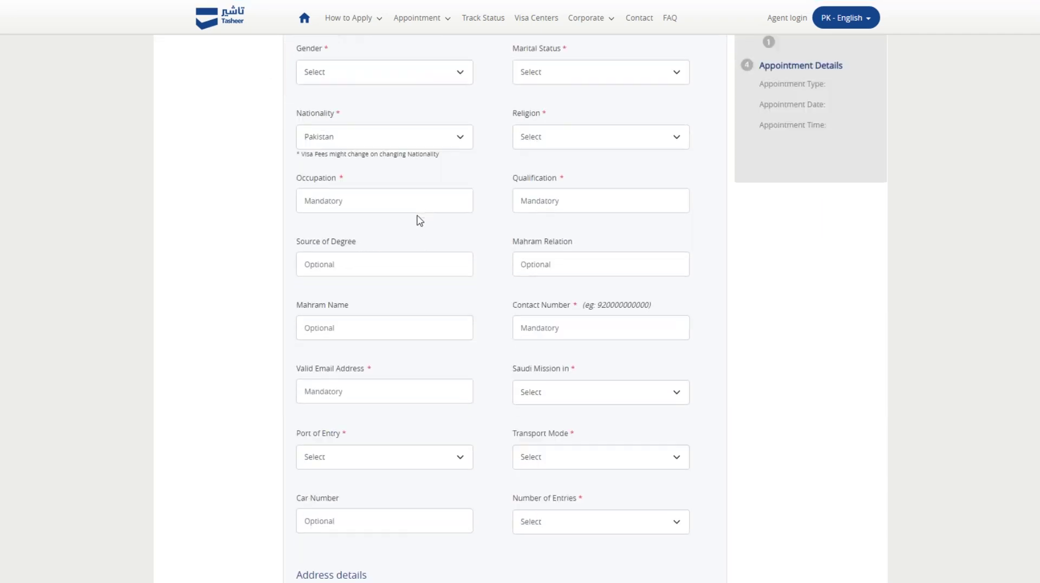
scroll(420, 219, "up", 4)
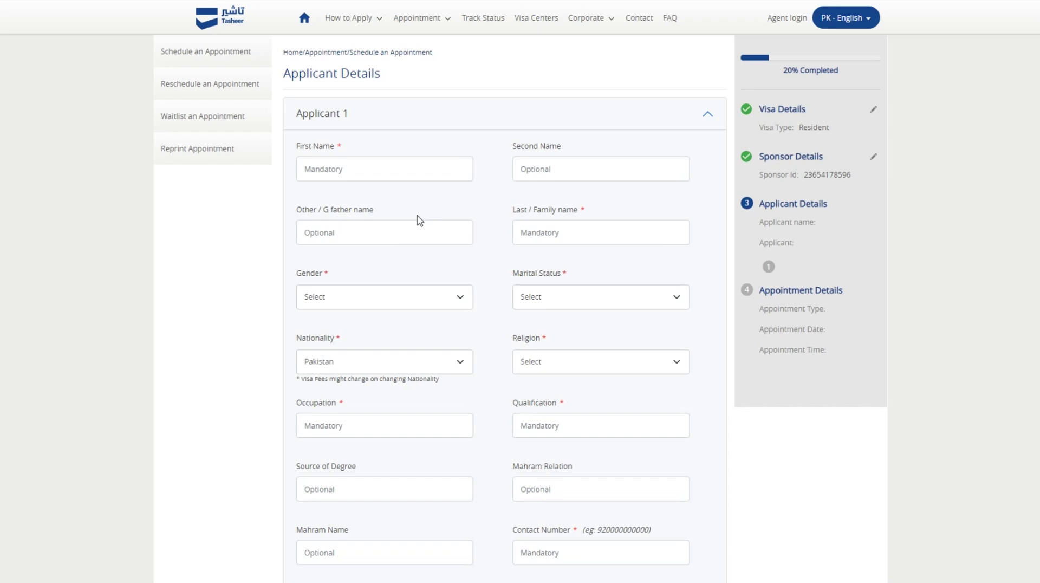
left_click(364, 170)
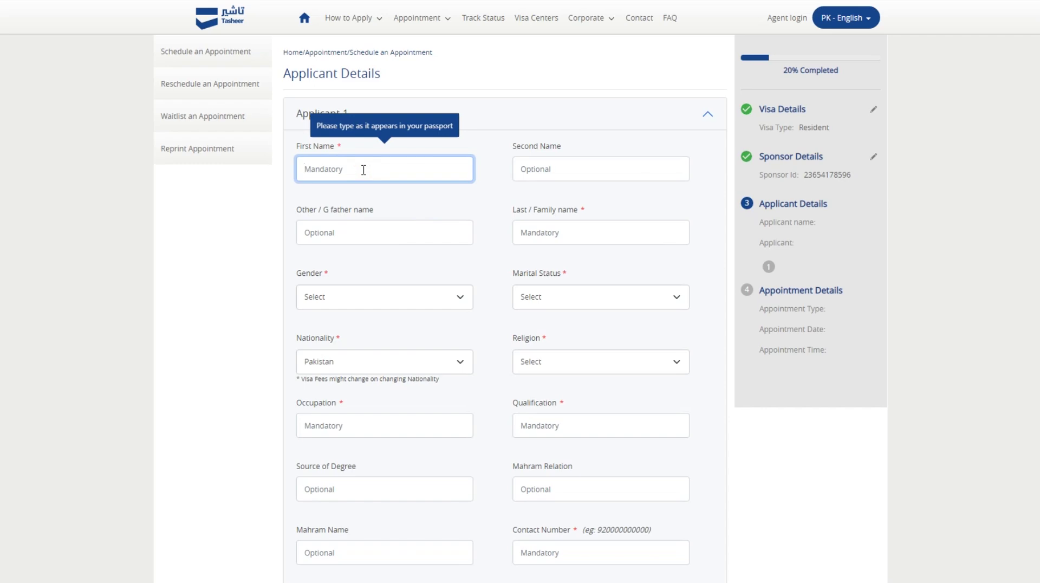
type("MUHAMM")
key("Tab")
key("Tab")
key("Tab")
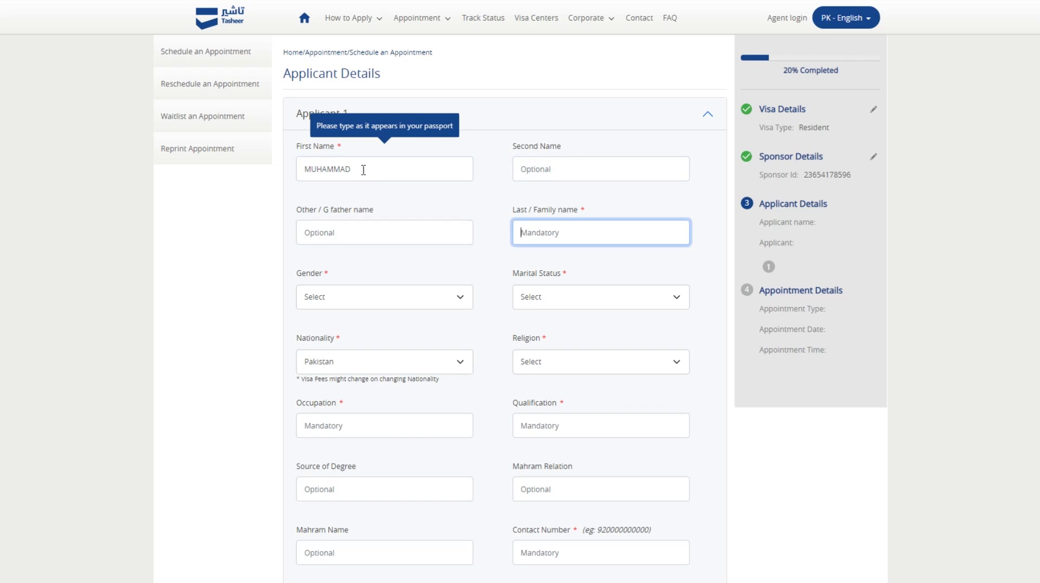
Fill in the applicant's second, grandfather and family names.
key("shift+Tab")
key("shift+Tab")
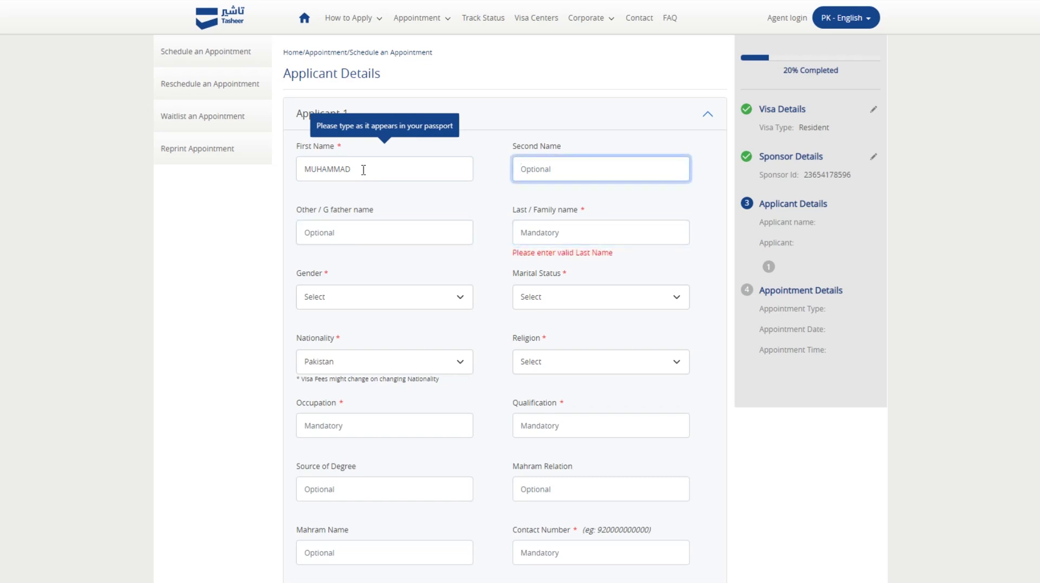
key("Tab")
key("Tab")
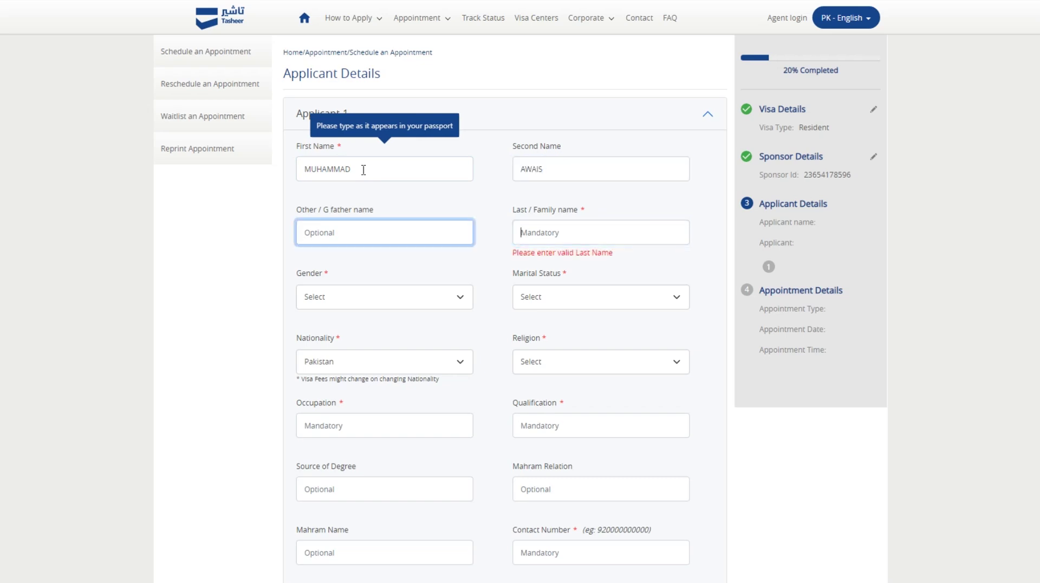
key("shift+Tab")
key("Tab")
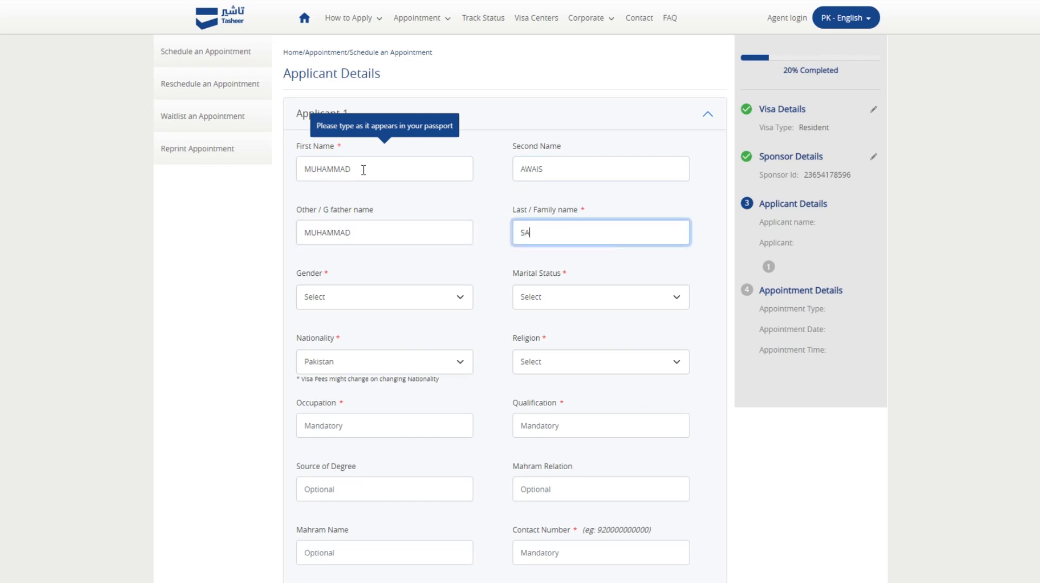
key("Tab")
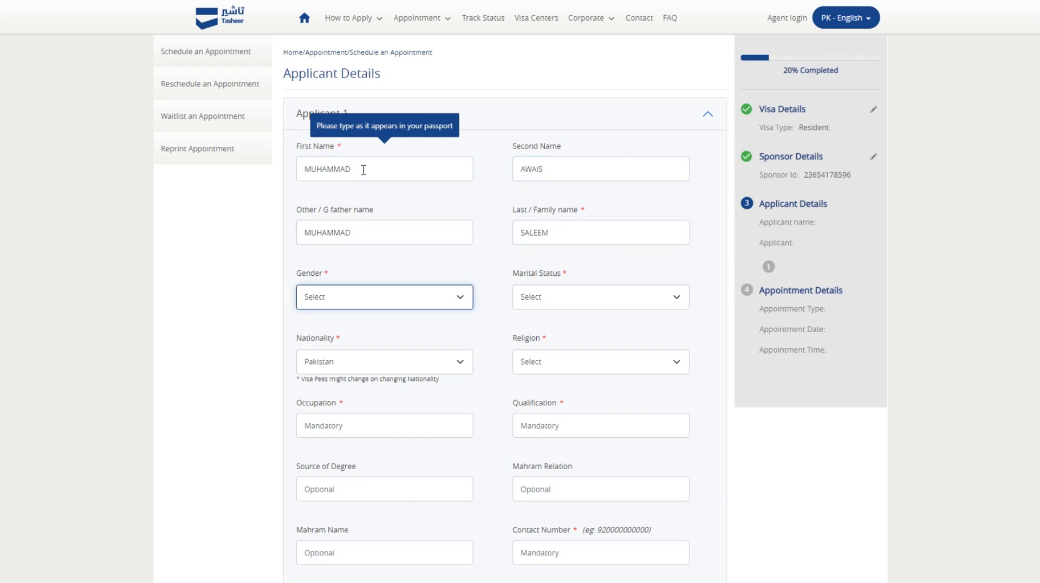
Set gender Male, marital status Married, keep nationality Pakistan, and religion Islam.
left_click(381, 297)
left_click(373, 326)
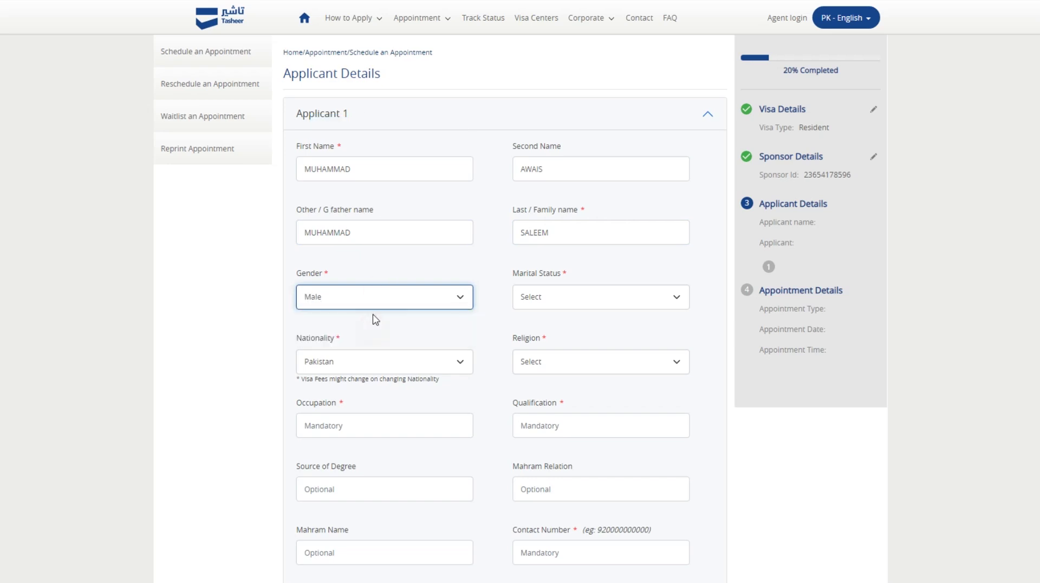
scroll(374, 317, "down", 1)
left_click(534, 233)
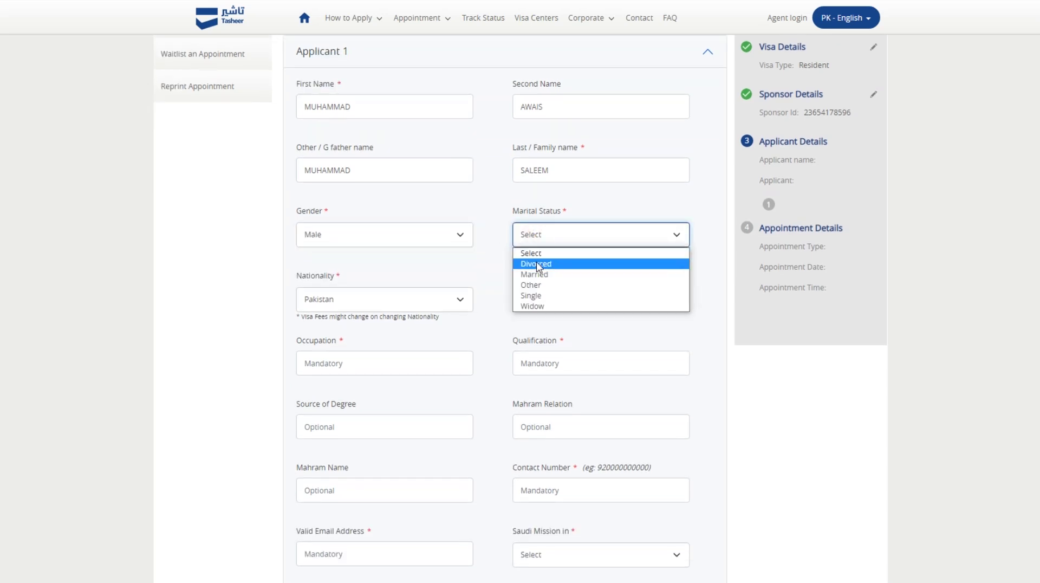
left_click(534, 274)
scroll(372, 185, "down", 2)
left_click(373, 174)
left_click(371, 172)
left_click(561, 178)
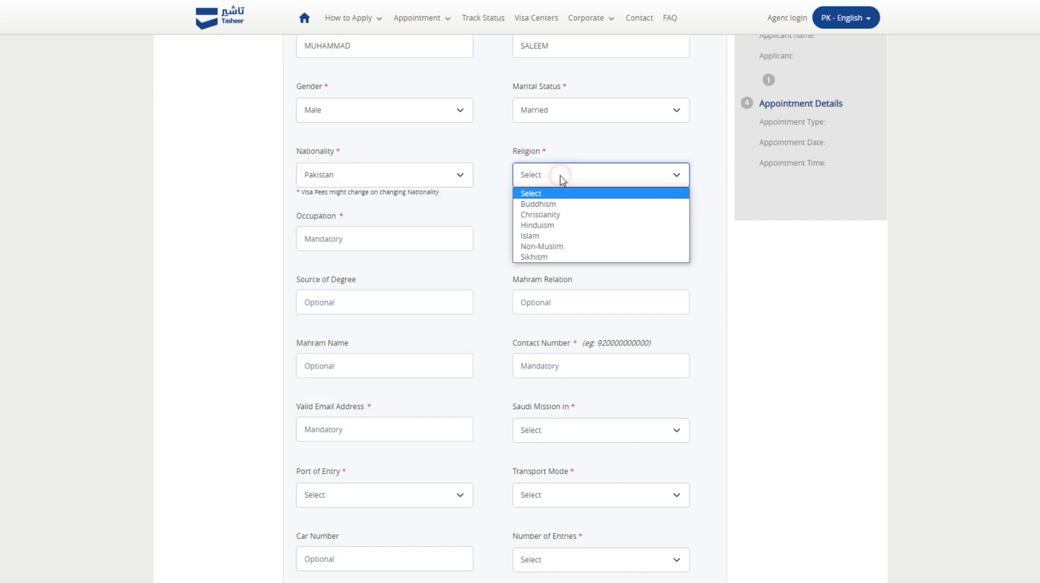
left_click(553, 237)
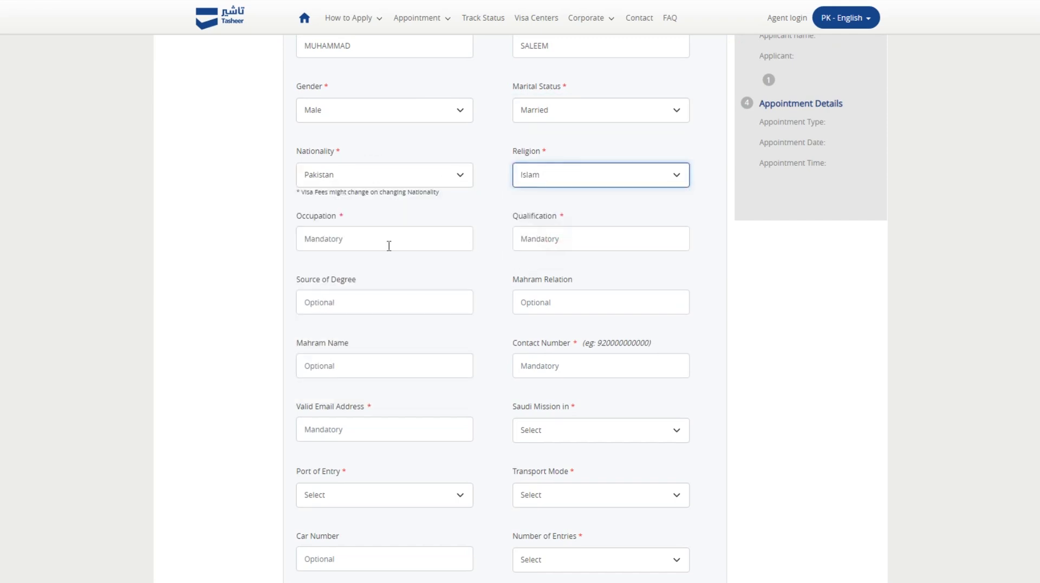
left_click(389, 246)
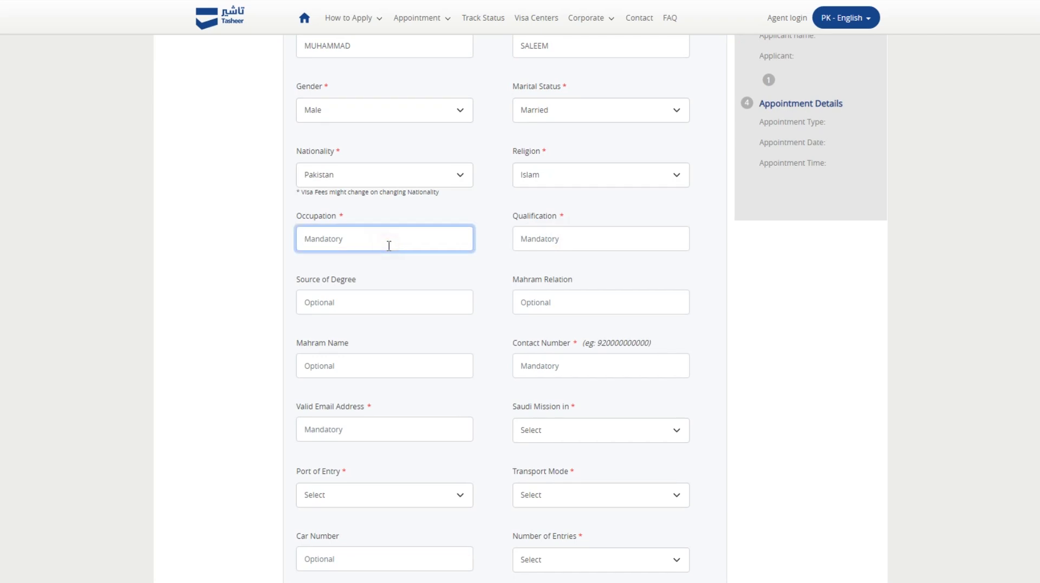
scroll(389, 245, "up", 1)
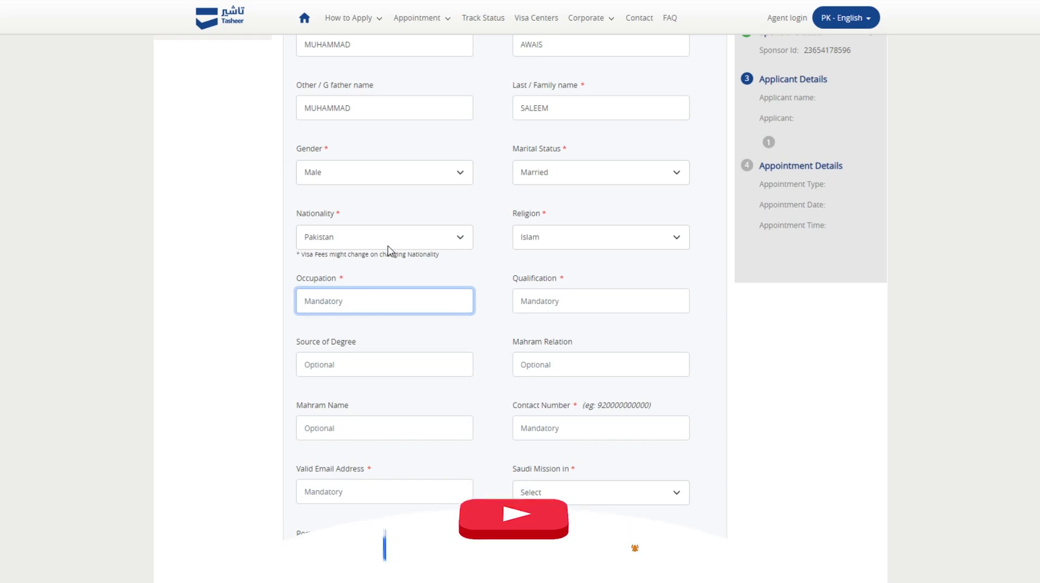
Enter occupation EMPLOYER, qualification ADFAD, and the applicant's contact number and e-mail address.
type("EMPLOYER")
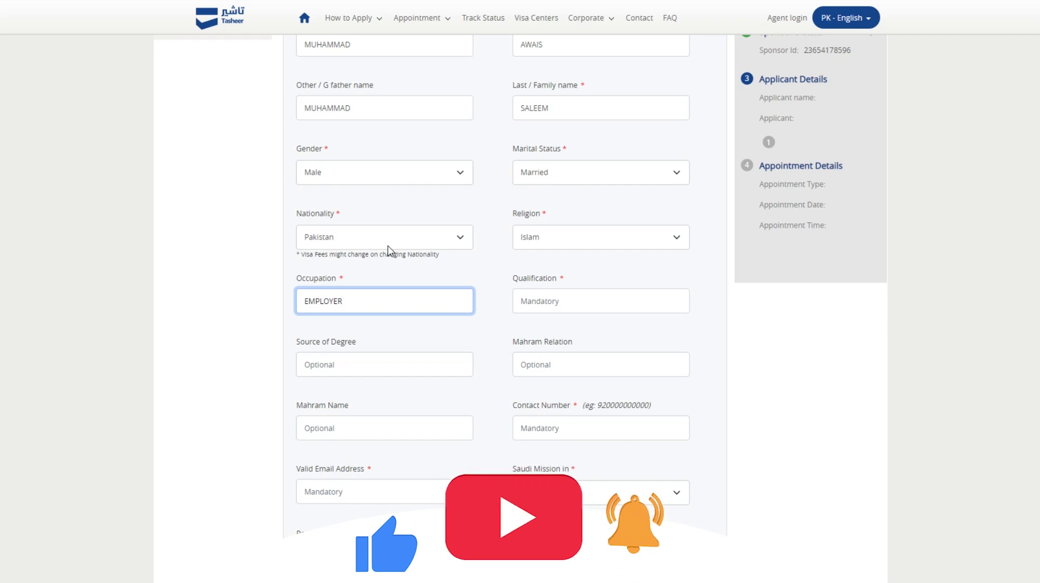
left_click(524, 304)
type("ADFAD")
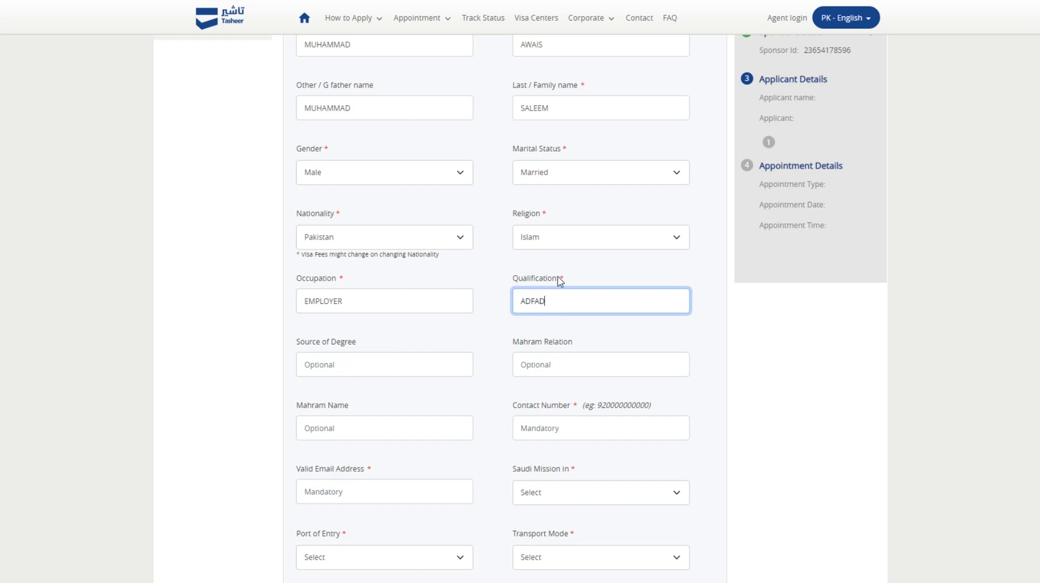
scroll(518, 317, "down", 2)
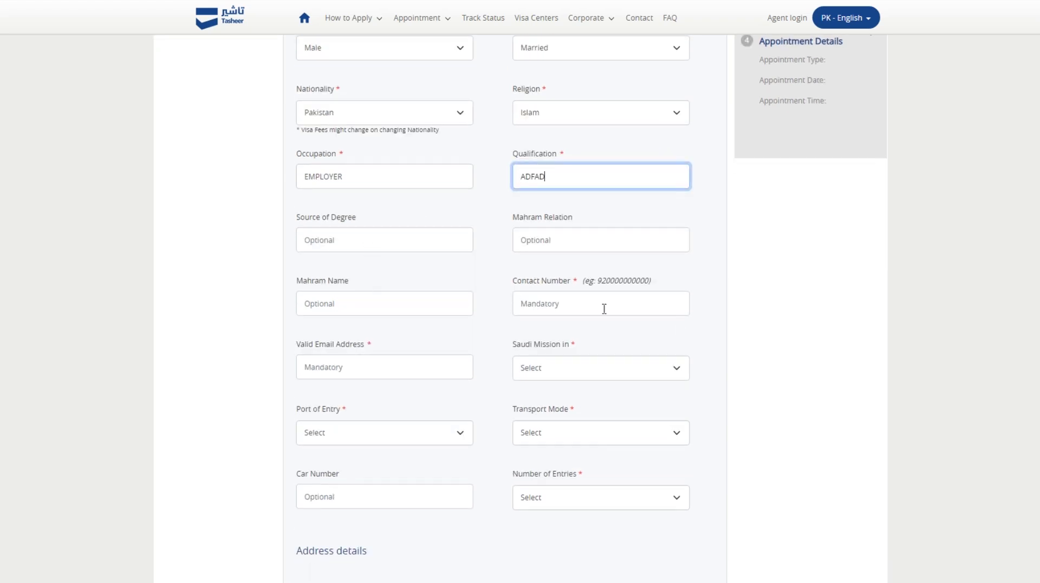
left_click(630, 305)
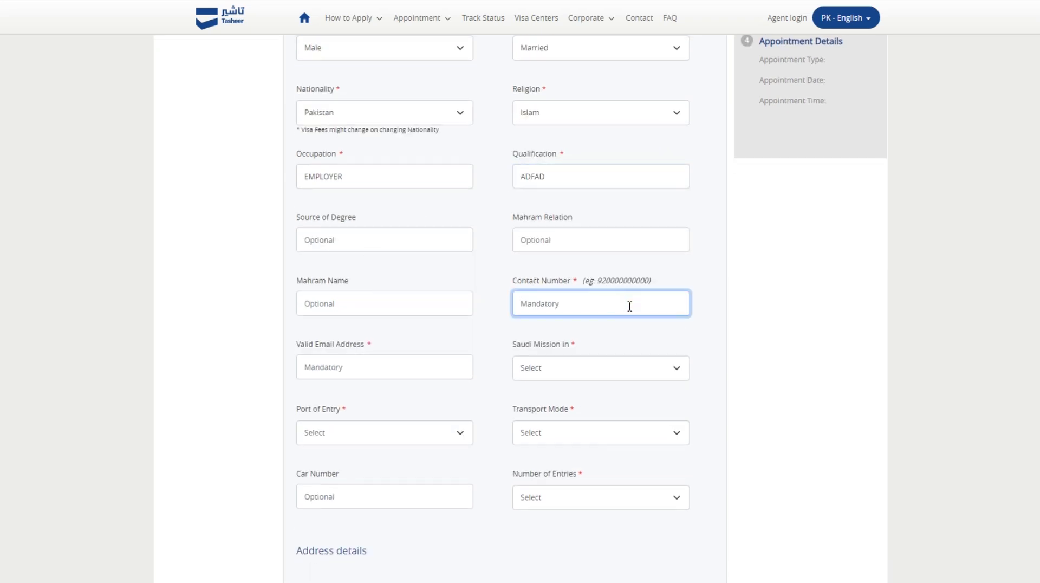
left_click(312, 373)
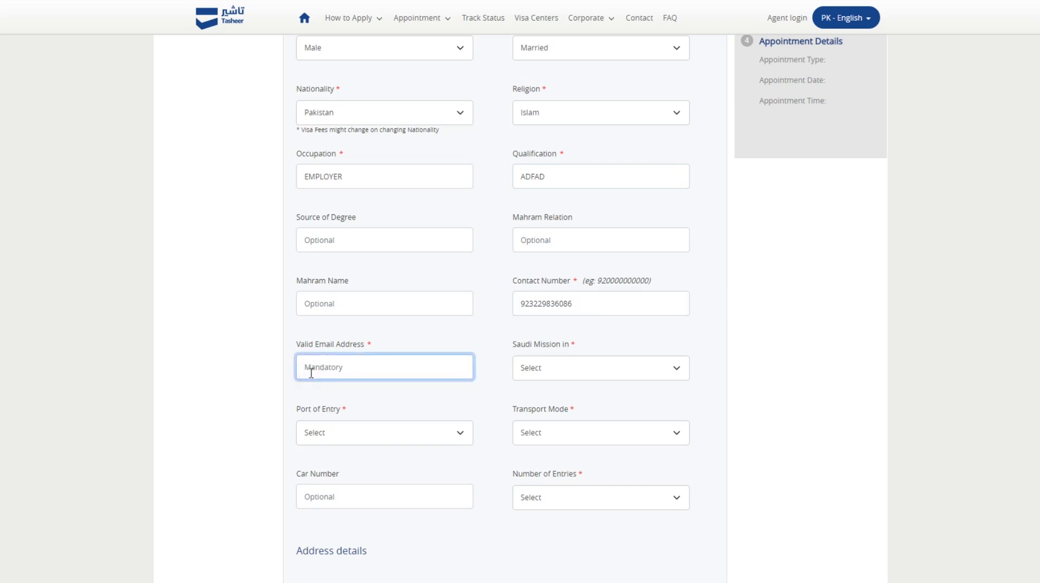
key("Tab")
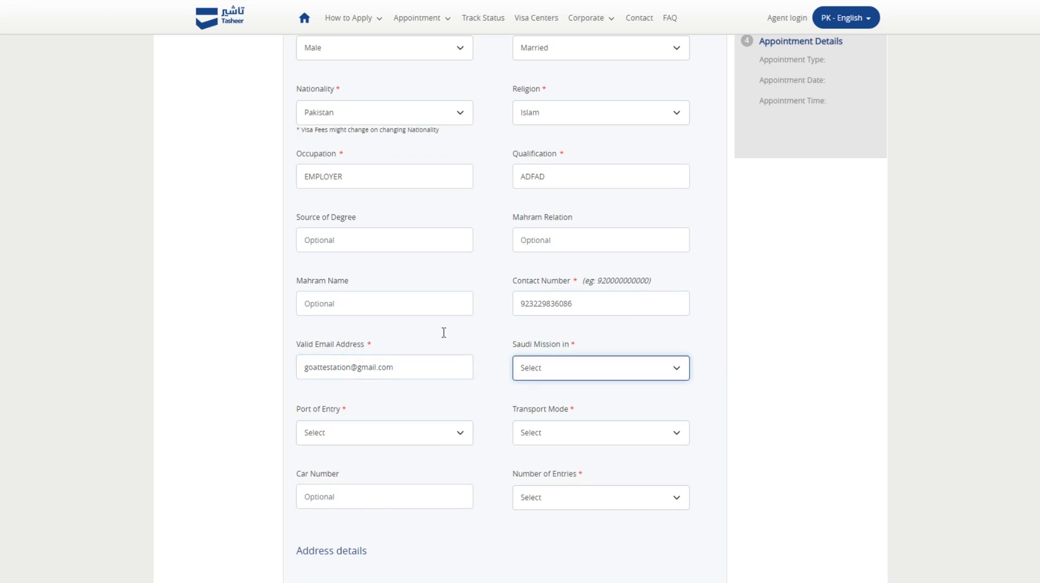
Choose Islamabad as the Saudi mission and Riyadh as the port of entry.
left_click(560, 375)
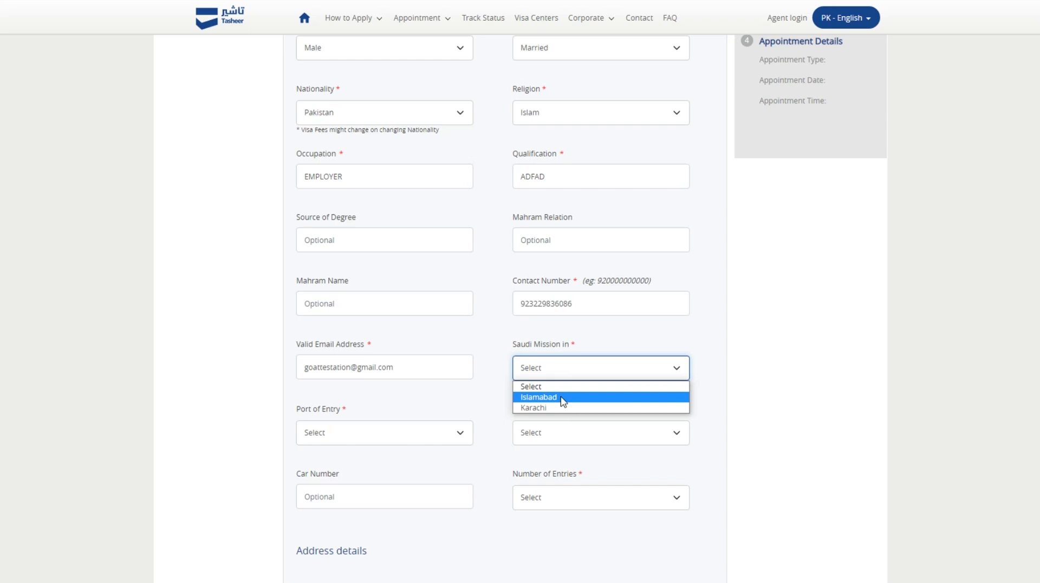
left_click(557, 399)
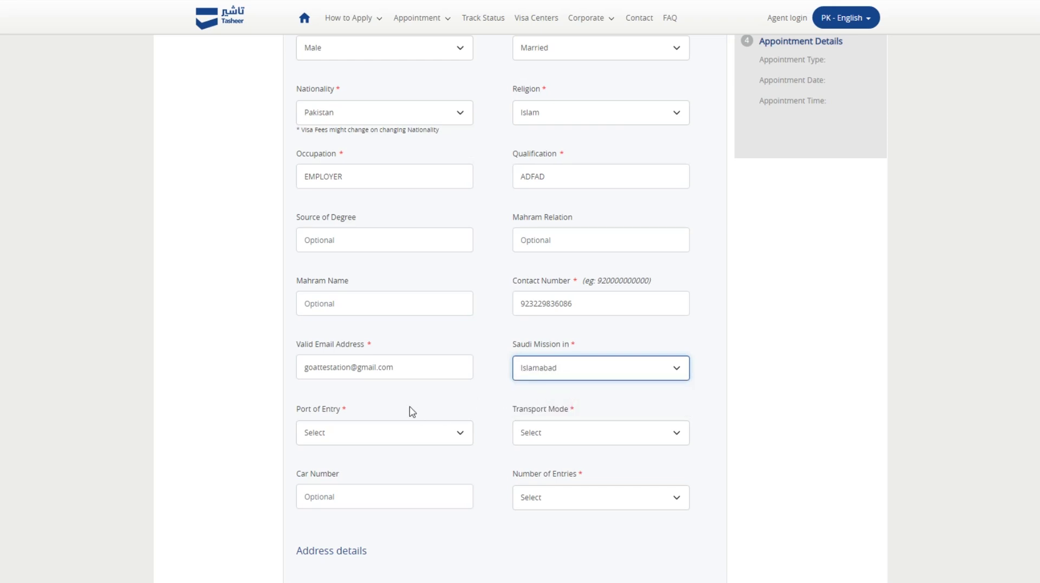
scroll(379, 379, "down", 3)
left_click(364, 250)
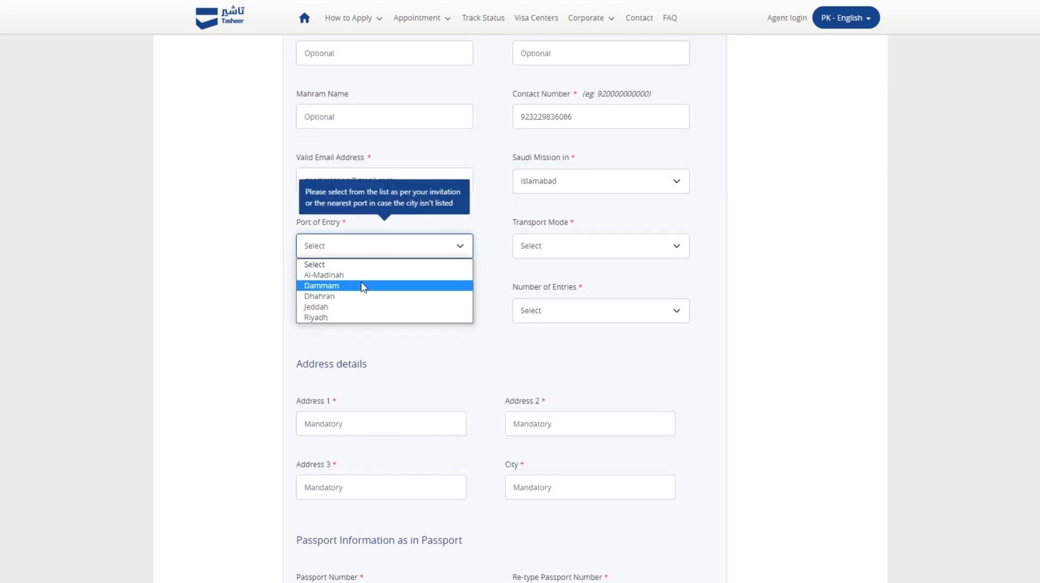
left_click(360, 317)
Set transport mode to By Air and number of entries to Single Entry.
left_click(591, 248)
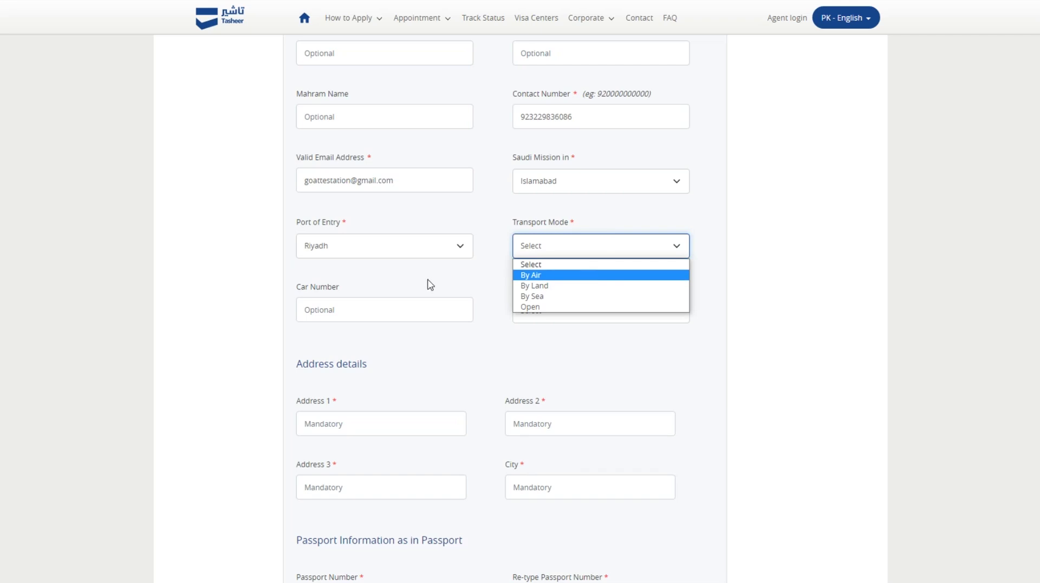
left_click(524, 274)
left_click(490, 337)
left_click(538, 320)
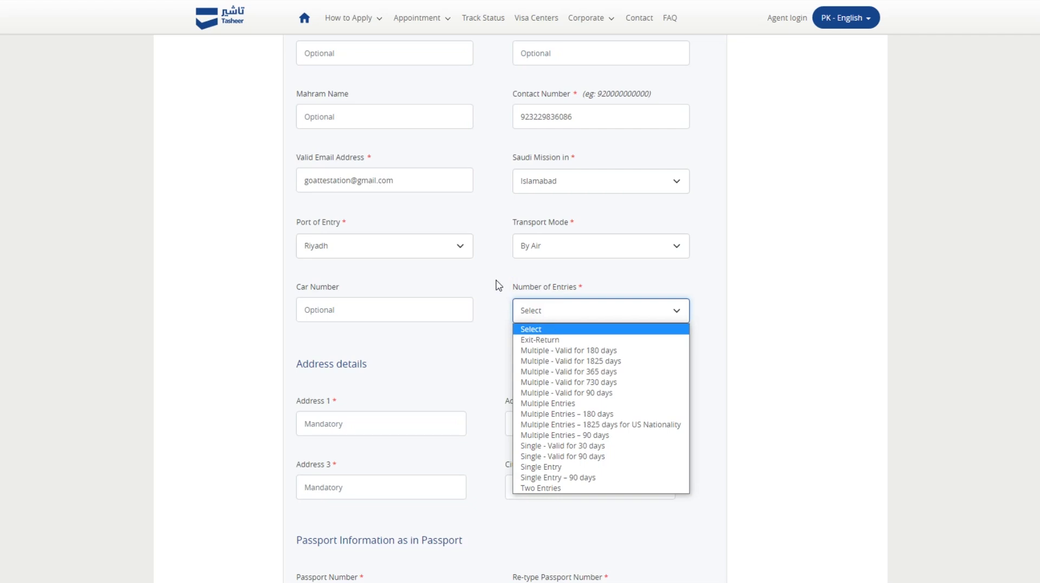
left_click(609, 467)
scroll(607, 377, "down", 2)
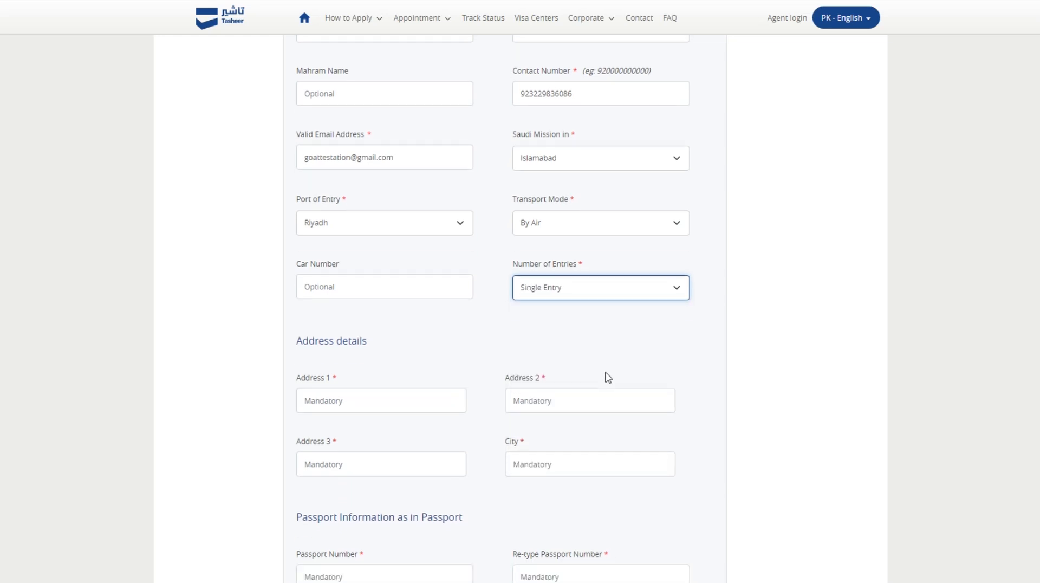
Fill the three address lines with placeholder text and set the city to Lahore.
left_click(329, 300)
type("adsfadfasdfasdf")
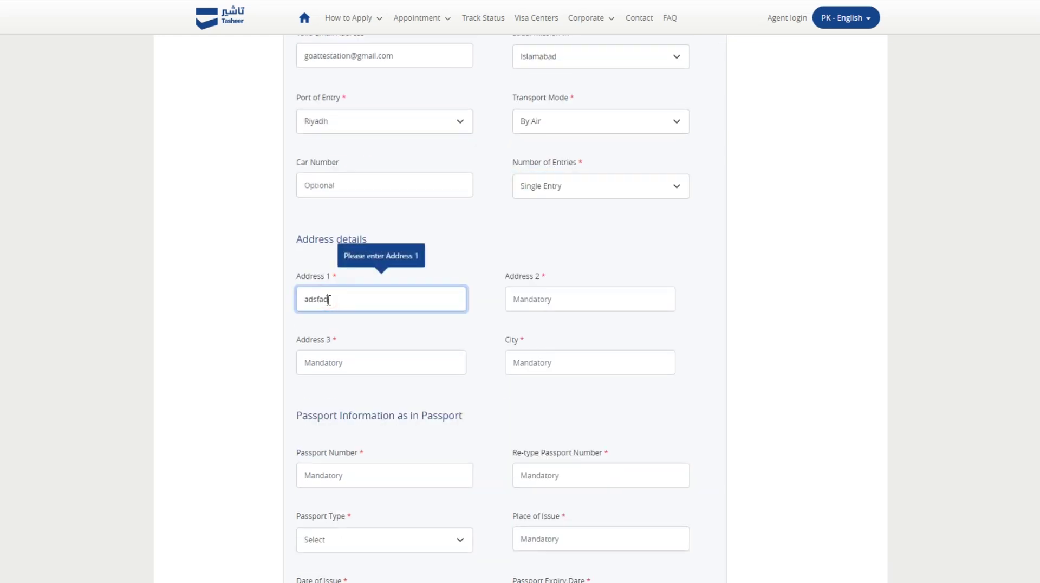
left_click(537, 304)
type("asdfasdfasdf")
left_click(461, 357)
type("adfadfasdf")
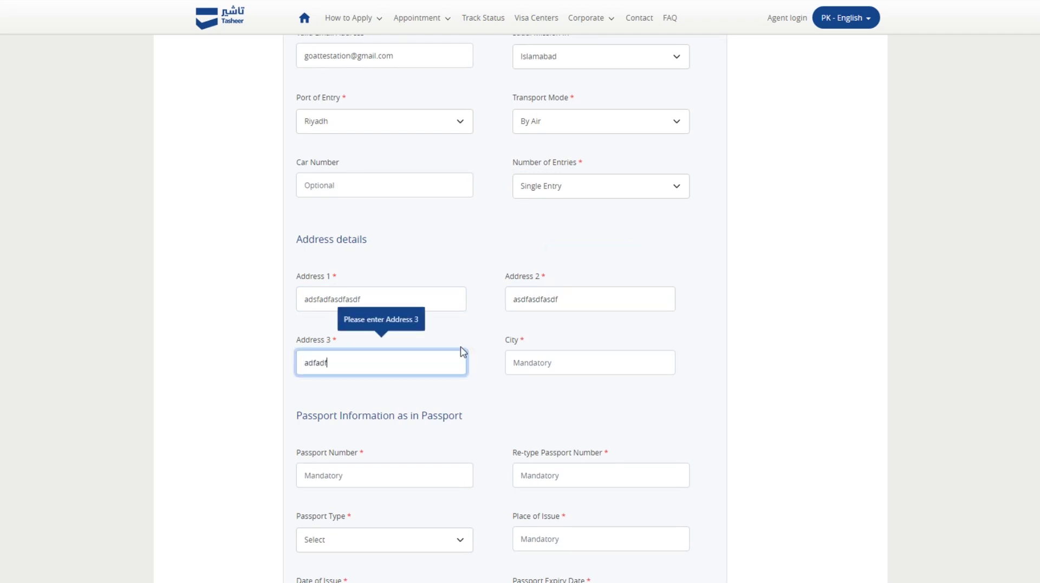
left_click(524, 366)
type("Lahore")
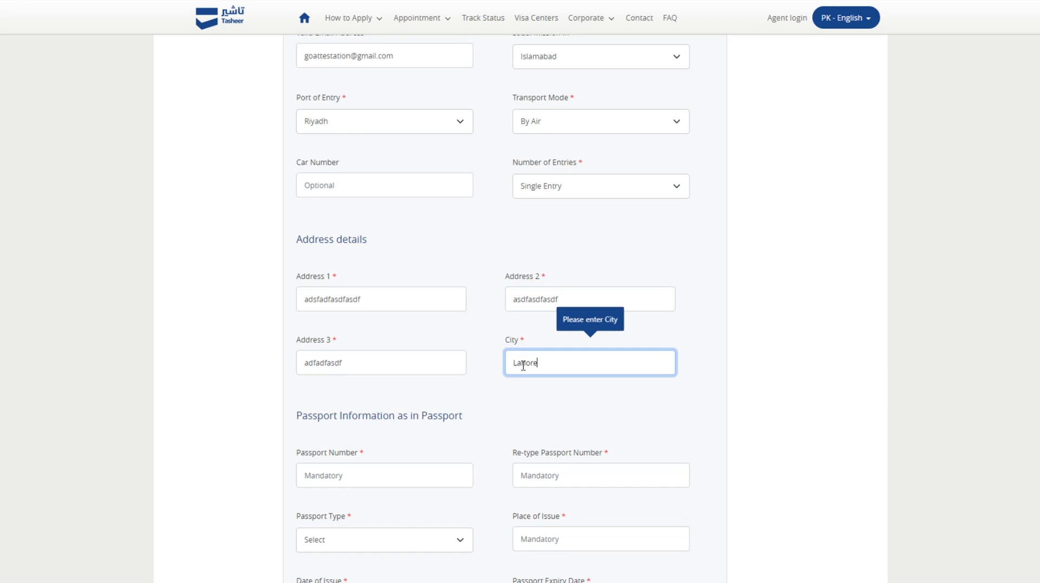
scroll(522, 364, "down", 3)
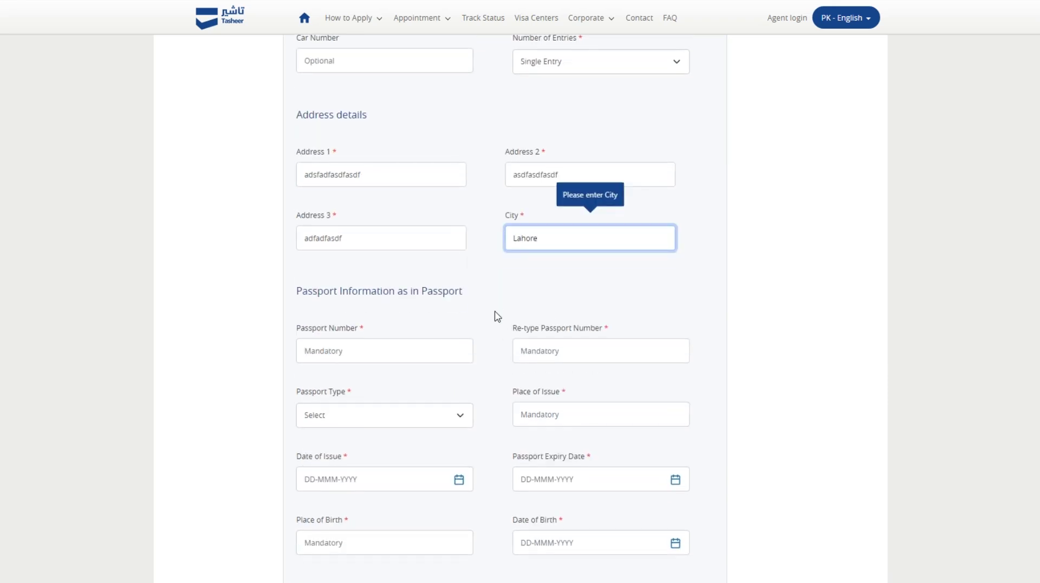
left_click(495, 302)
scroll(371, 235, "down", 3)
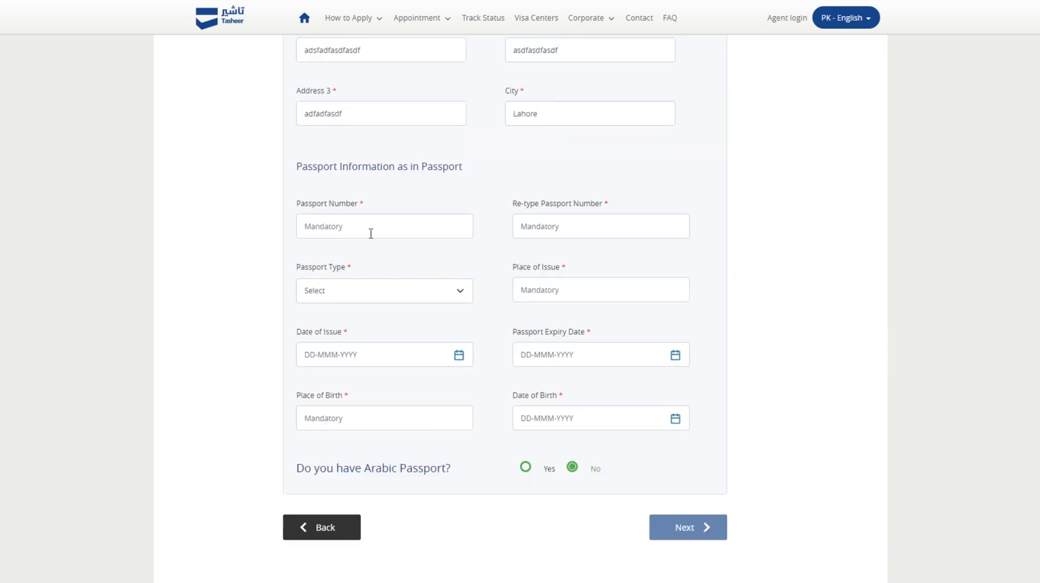
Enter the passport number and re-enter it in the confirmation field.
left_click(370, 233)
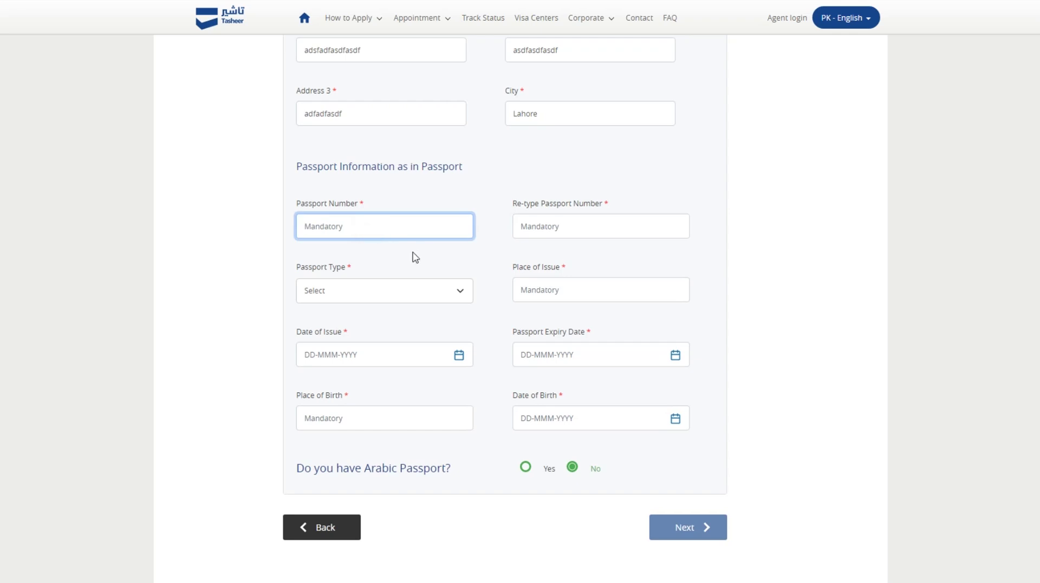
left_click(528, 224)
type("AB1")
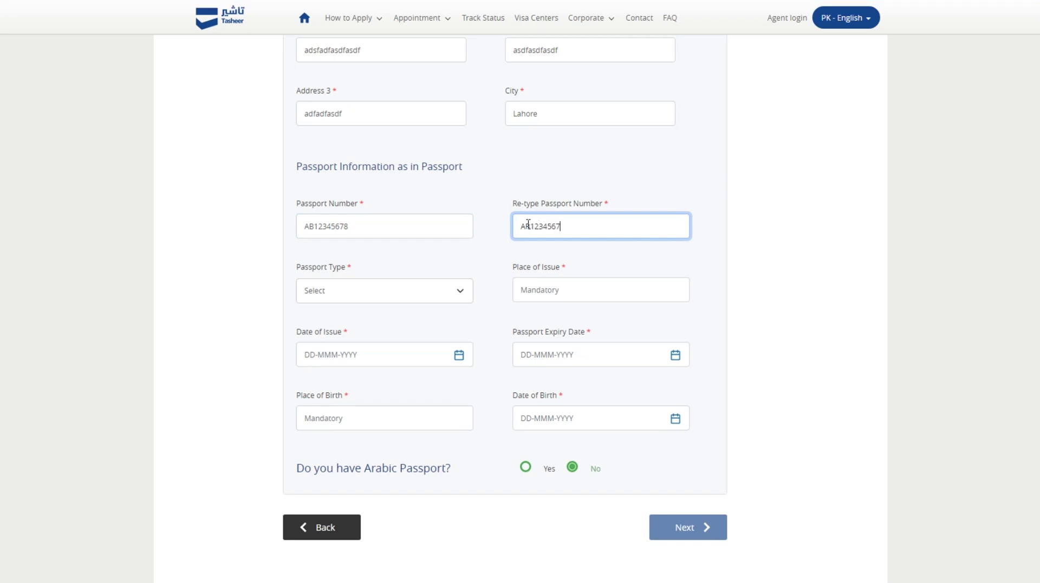
Set the passport type to Normal and the place of issue to Pakistan.
left_click(431, 296)
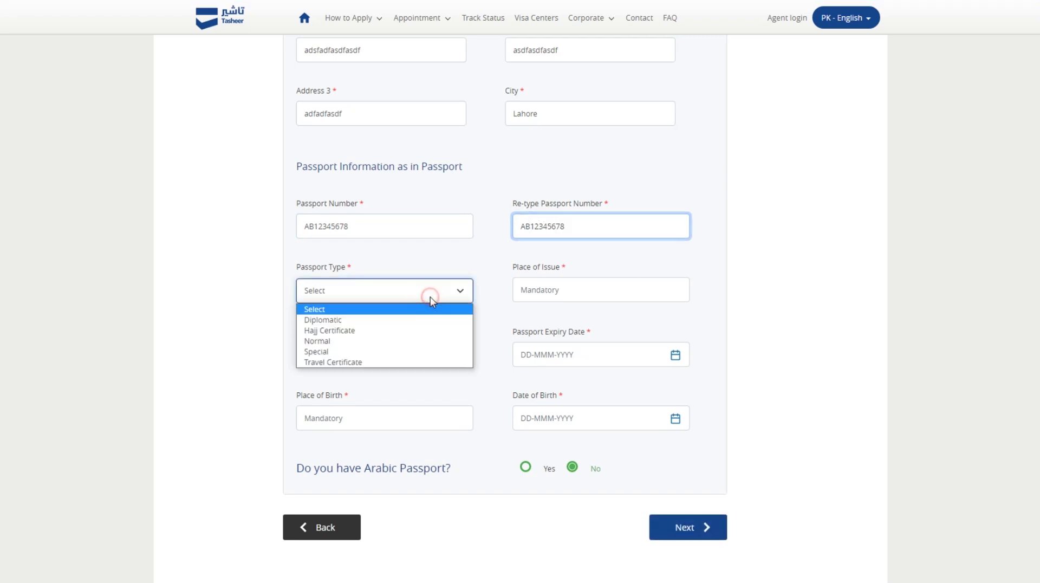
left_click(397, 341)
left_click(534, 293)
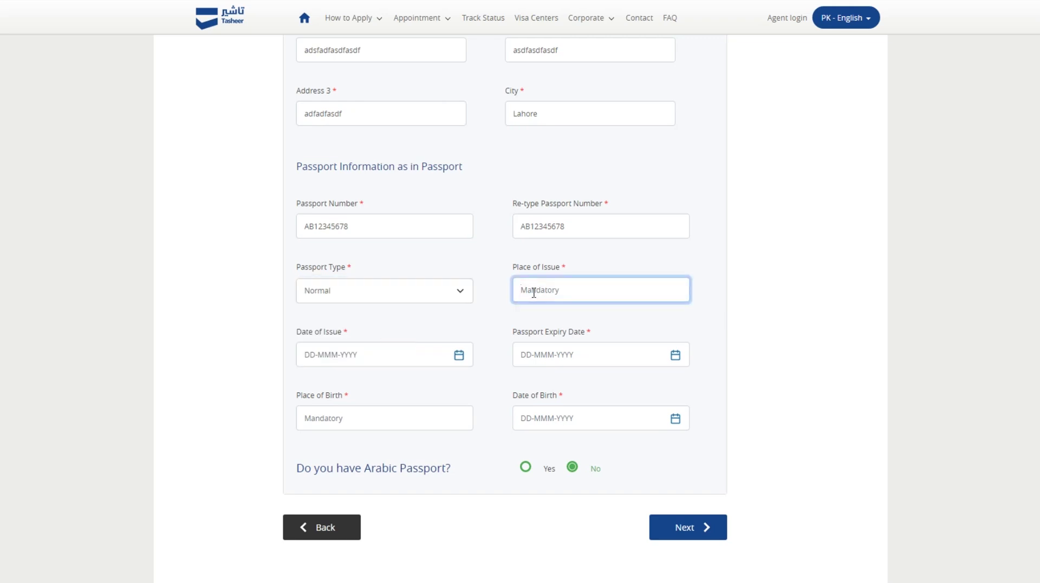
type("pakistain")
key("BackSpace")
key("BackSpace")
type("tan")
Set the passport issue date to 01-Mar-2023 and expiry date to 26-Mar-2024.
scroll(571, 332, "down", 1)
left_click(458, 314)
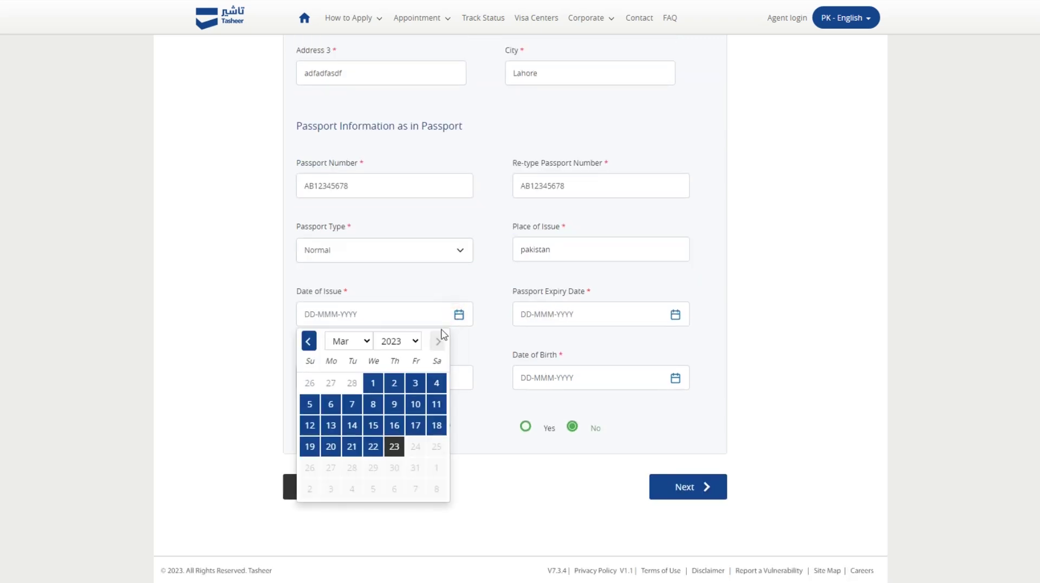
left_click(373, 383)
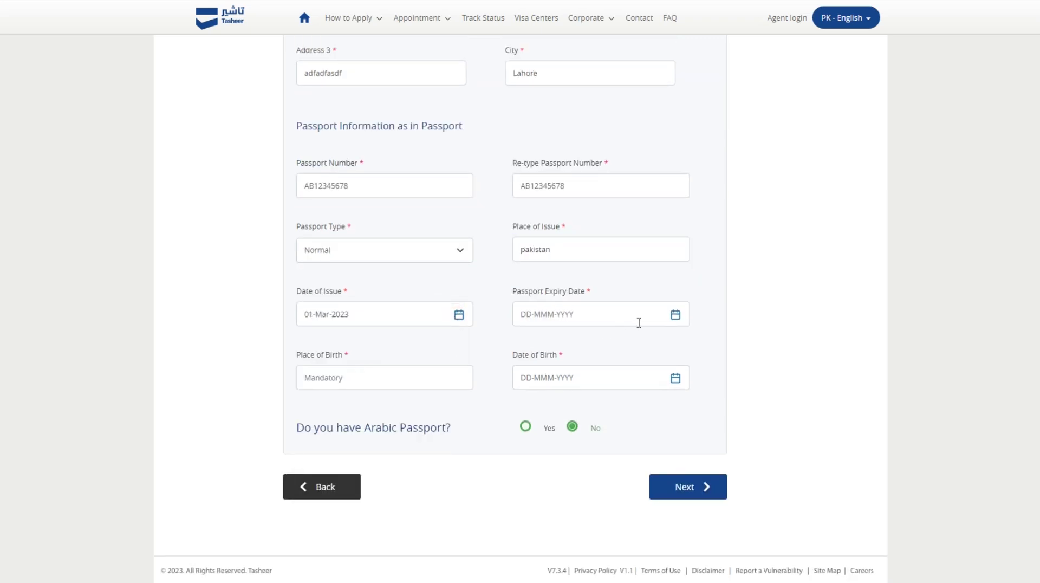
left_click(676, 314)
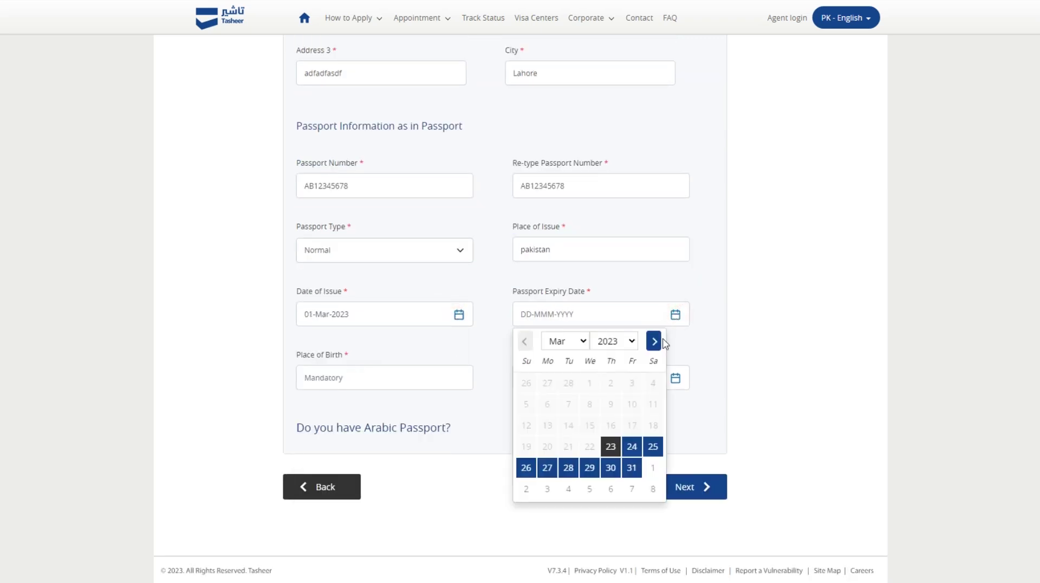
left_click(630, 341)
left_click(609, 323)
left_click(616, 342)
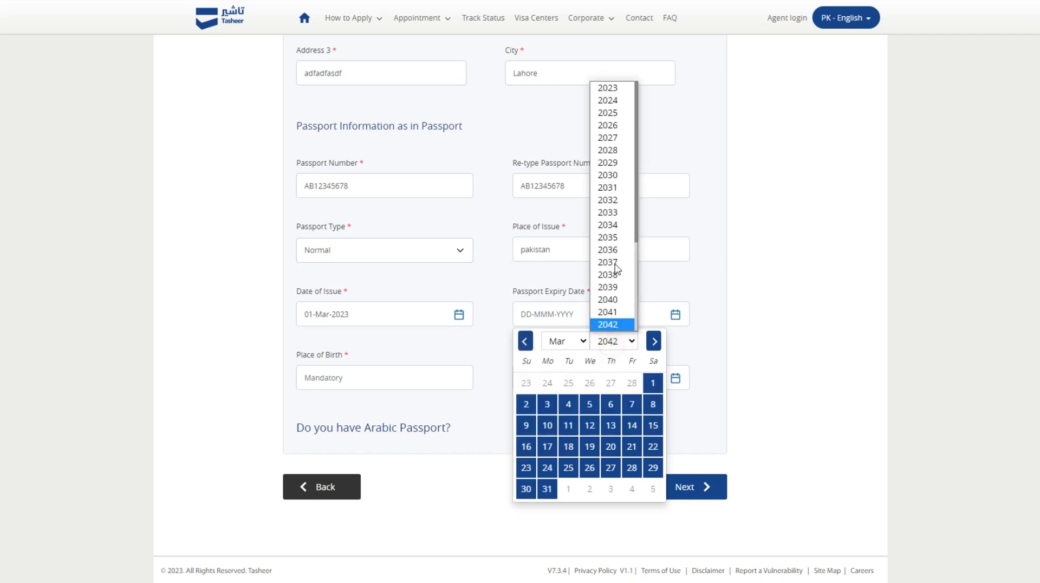
left_click(608, 103)
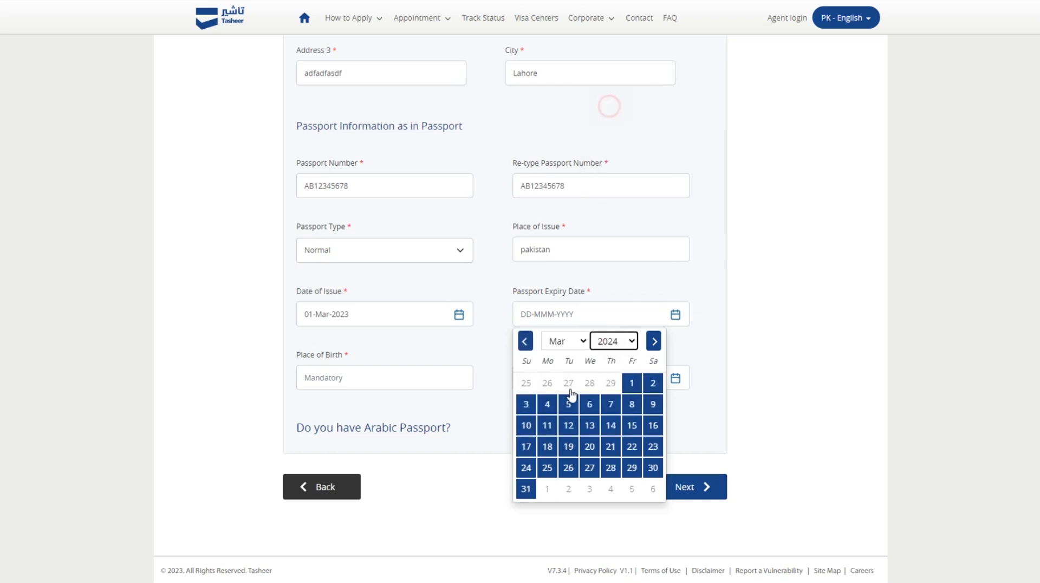
left_click(568, 467)
left_click(365, 379)
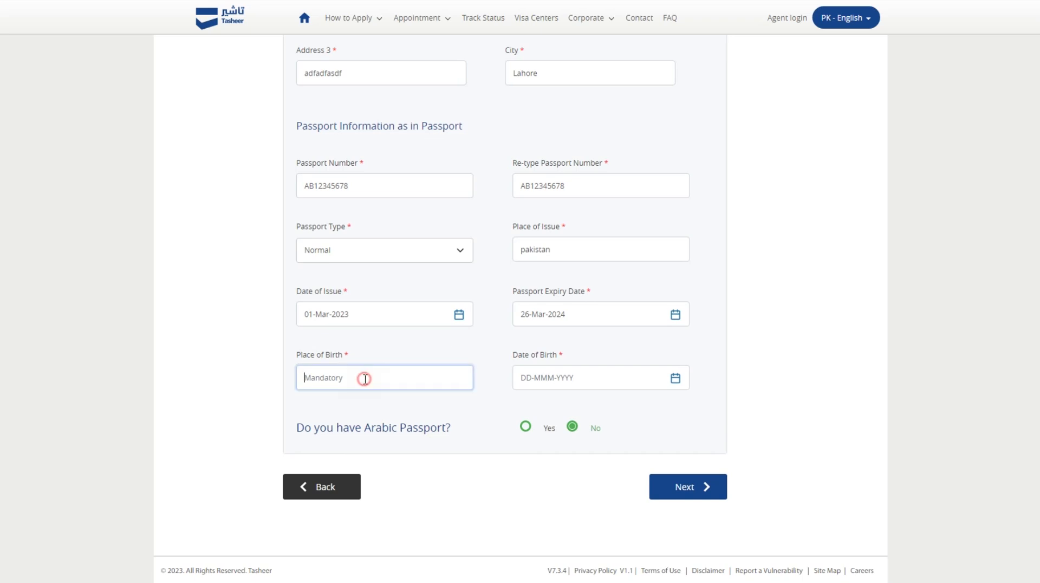
type("lahore")
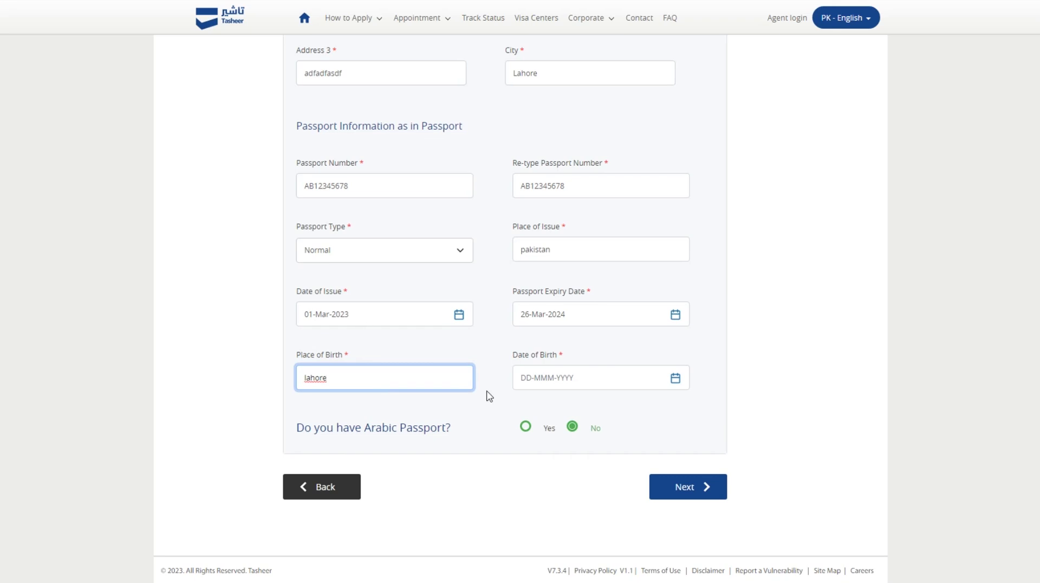
left_click(675, 378)
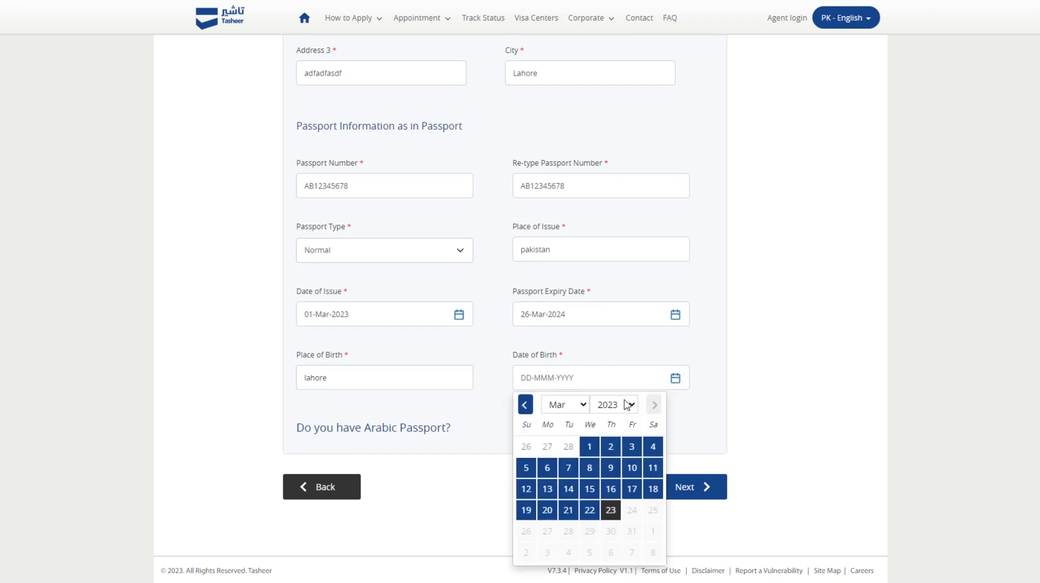
left_click(627, 404)
scroll(614, 297, "up", 10)
left_click(613, 279)
left_click(560, 406)
left_click(556, 430)
left_click(589, 447)
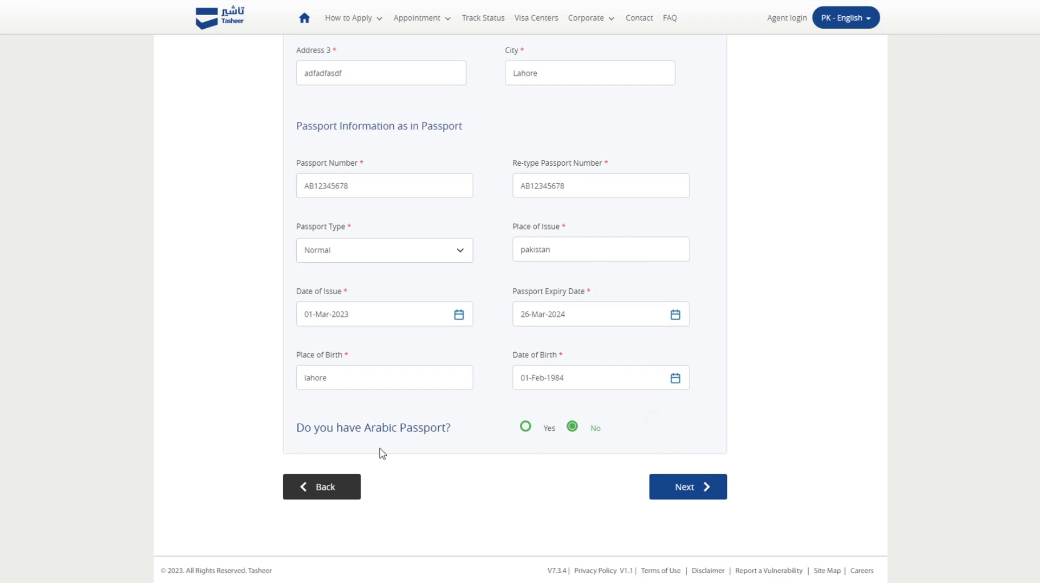
Submit the passport details and proceed to the Book Appointment step.
scroll(467, 355, "up", 7)
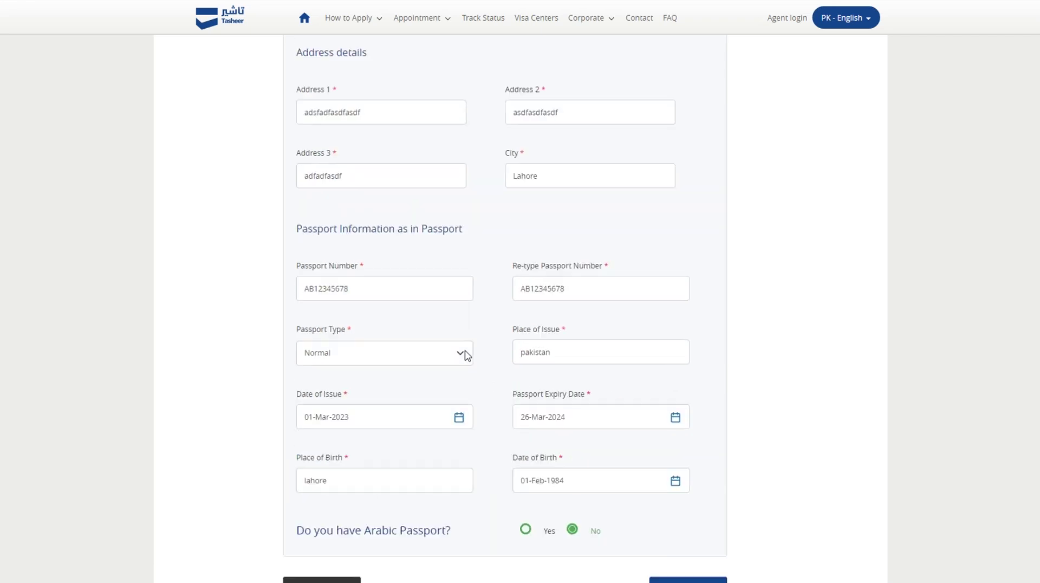
scroll(466, 355, "up", 7)
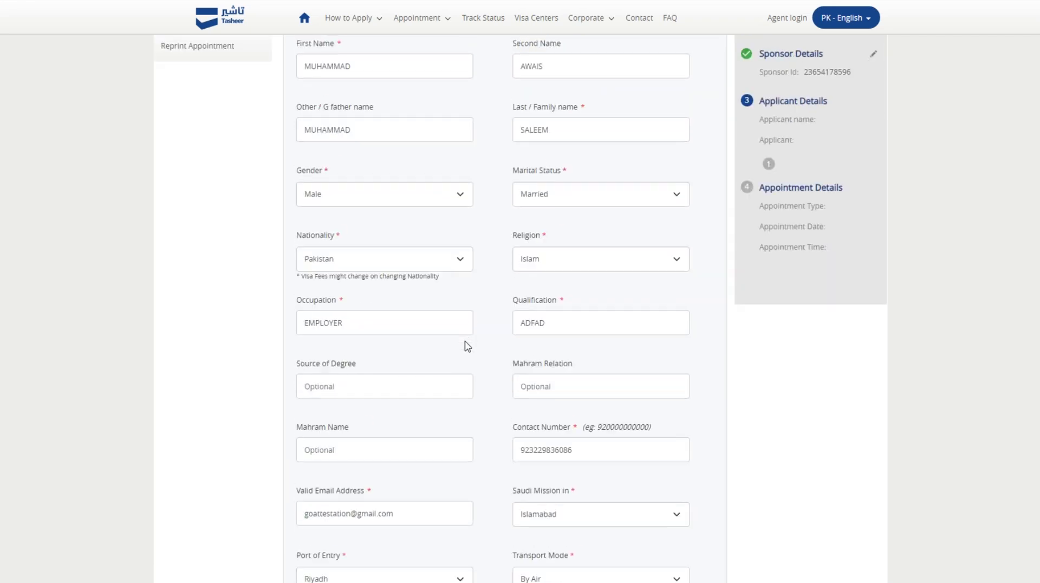
scroll(466, 347, "down", 14)
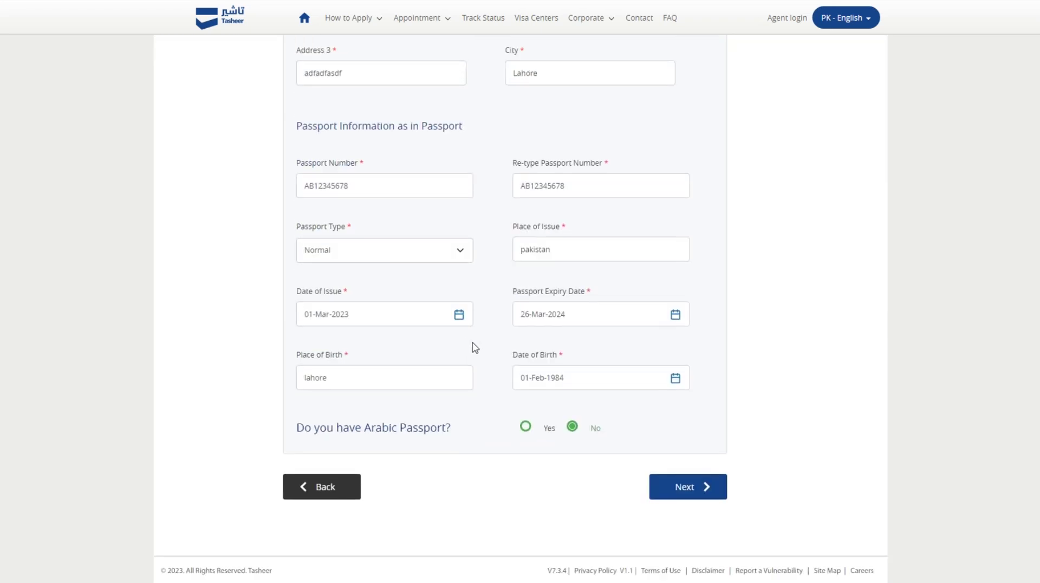
left_click(687, 493)
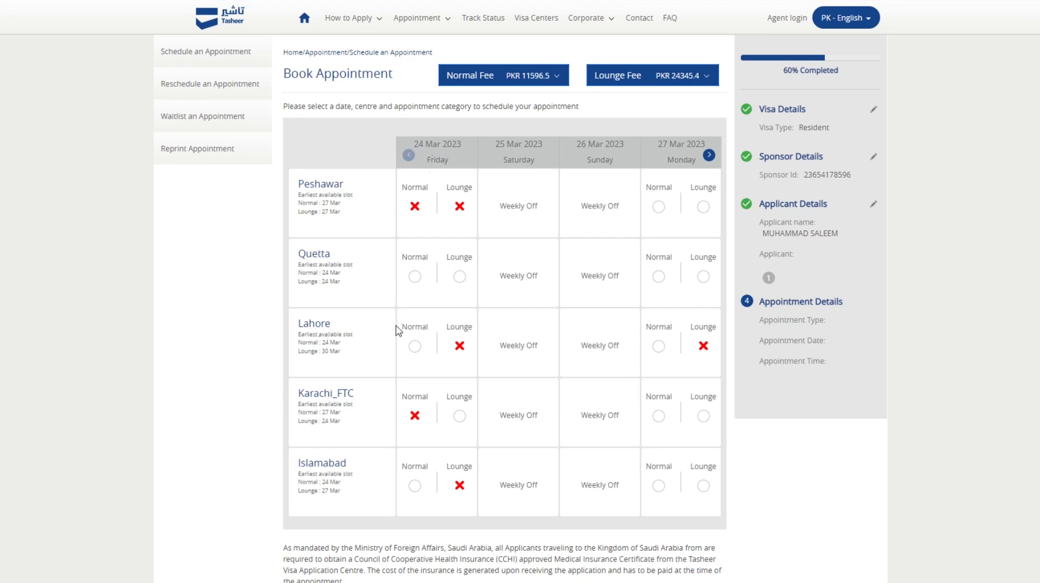
Switch from the Normal 24 Mar slot to the Lahore Lounge slot on 30 Mar 2023.
left_click(416, 347)
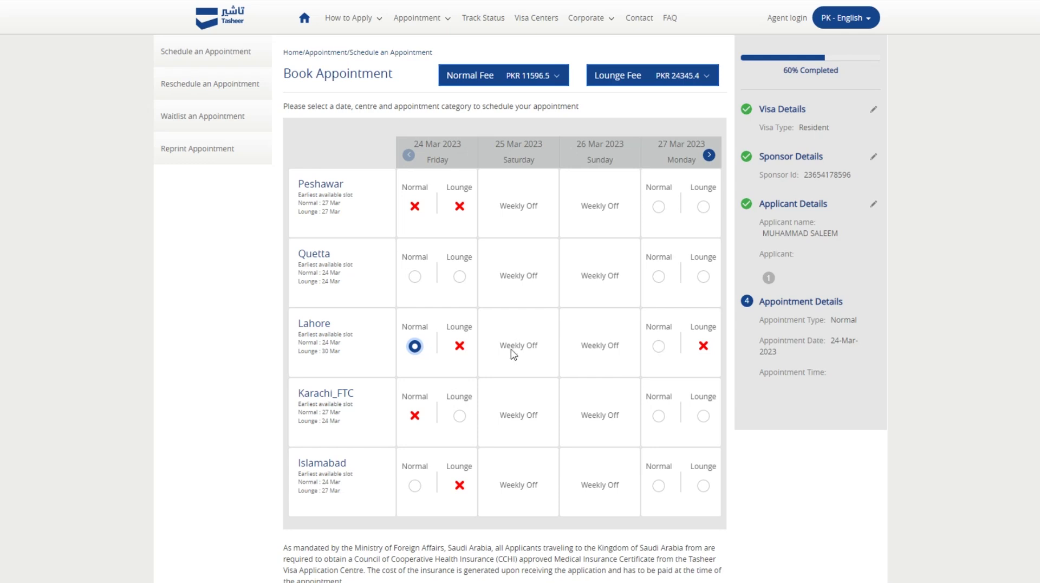
left_click(453, 359)
left_click(709, 156)
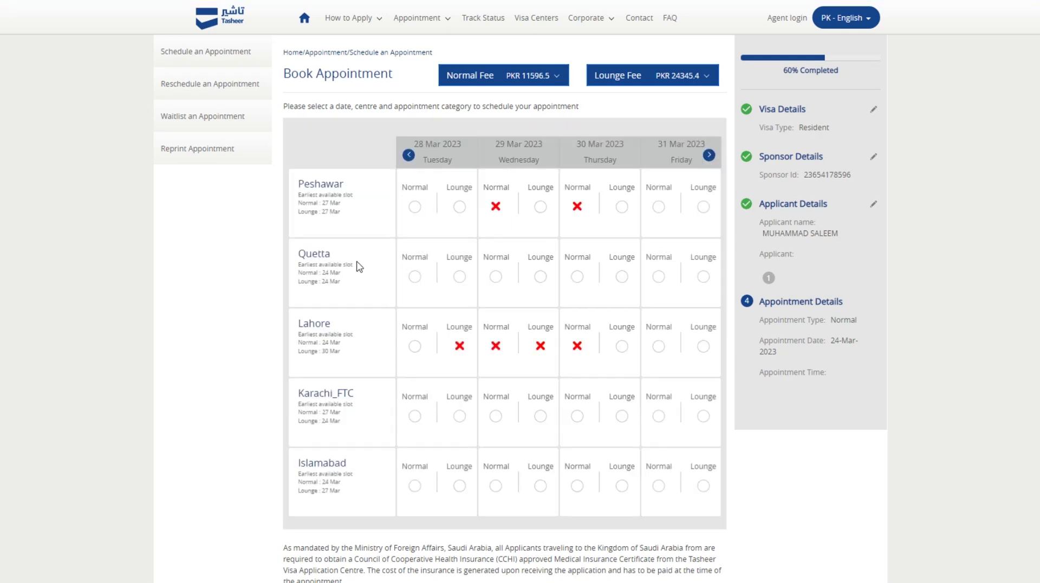
left_click(622, 346)
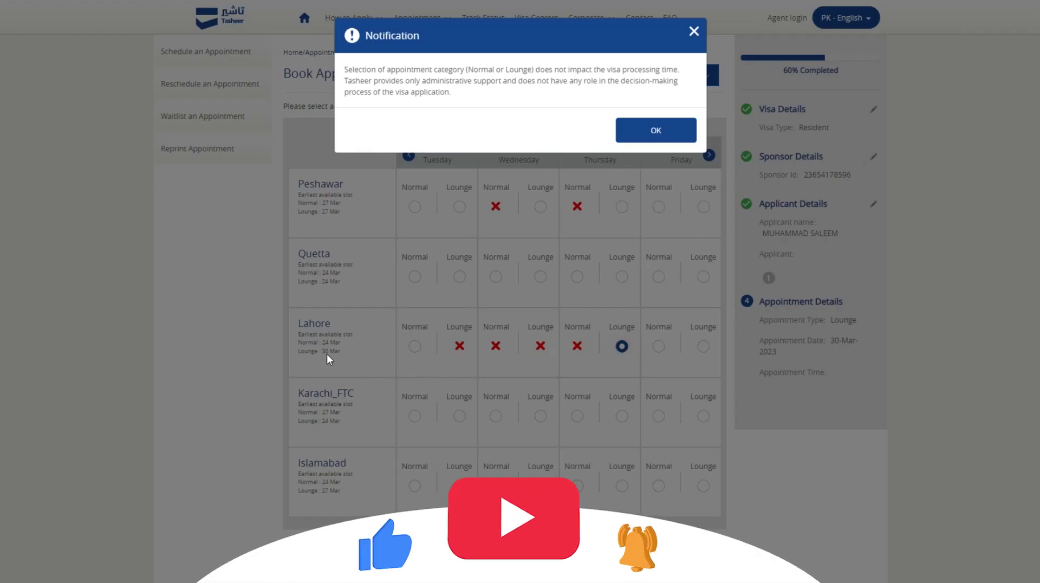
left_click(650, 132)
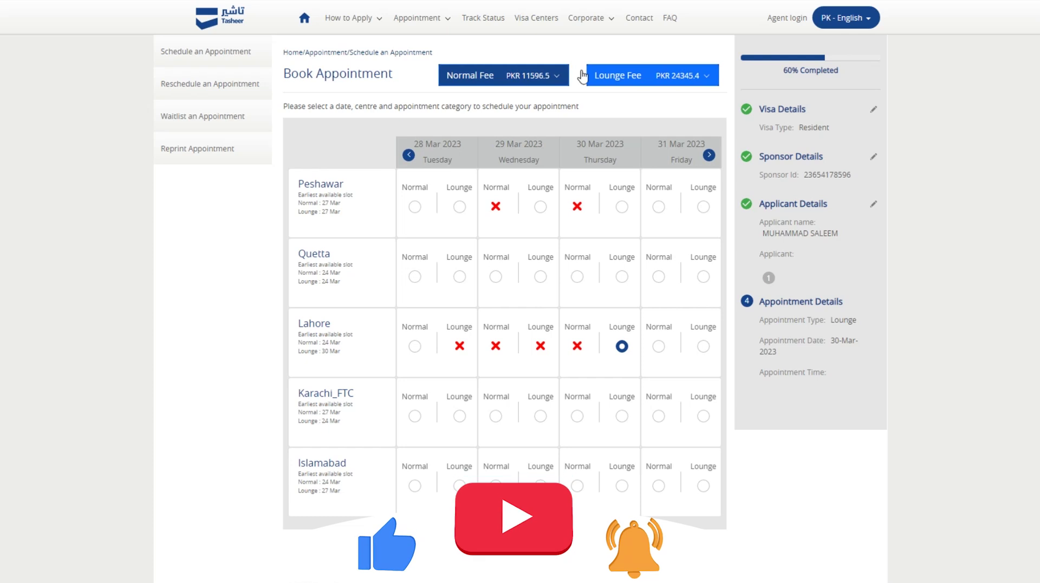
Check the Normal fee breakdown, reselect Lahore Lounge on 30 Mar, and continue to time slots.
left_click(557, 78)
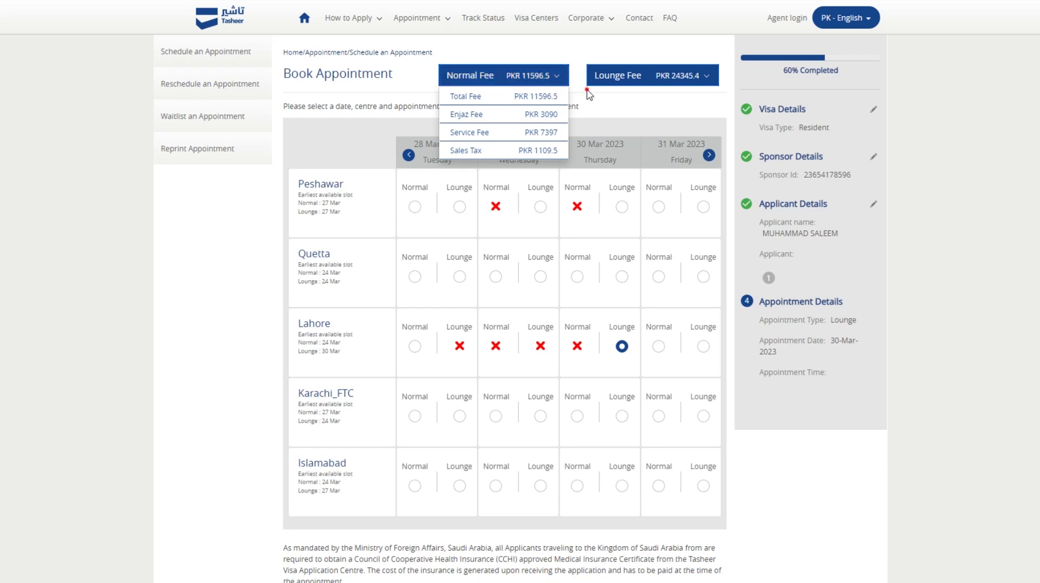
mouse_move(659, 82)
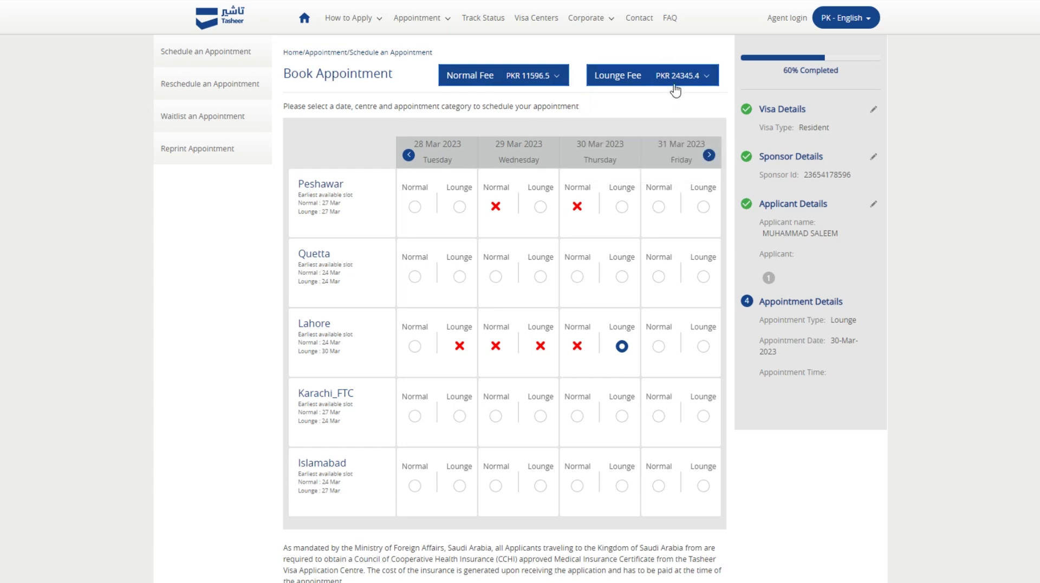
left_click(622, 346)
left_click(648, 141)
scroll(609, 376, "down", 3)
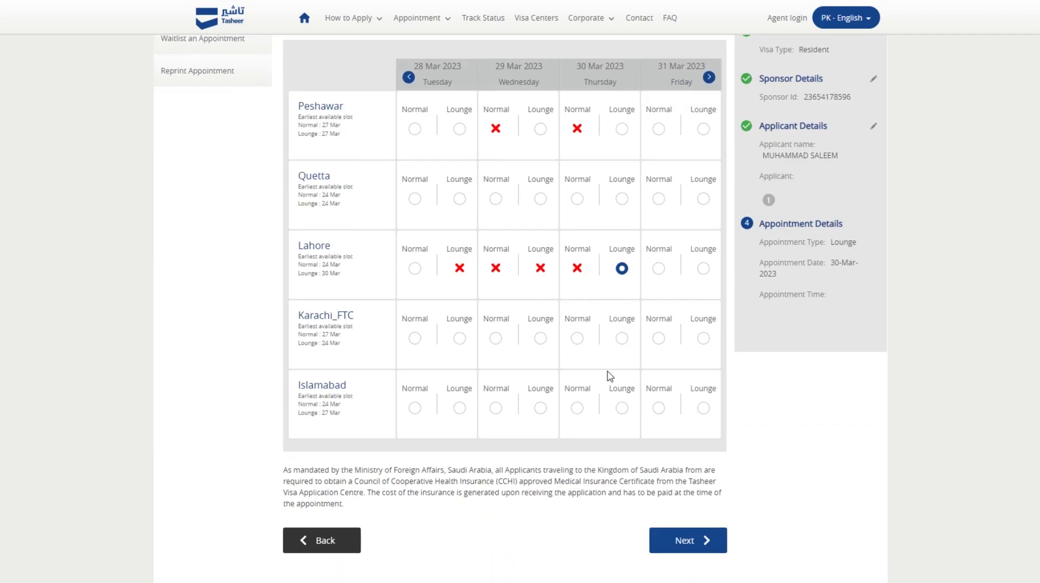
left_click(672, 487)
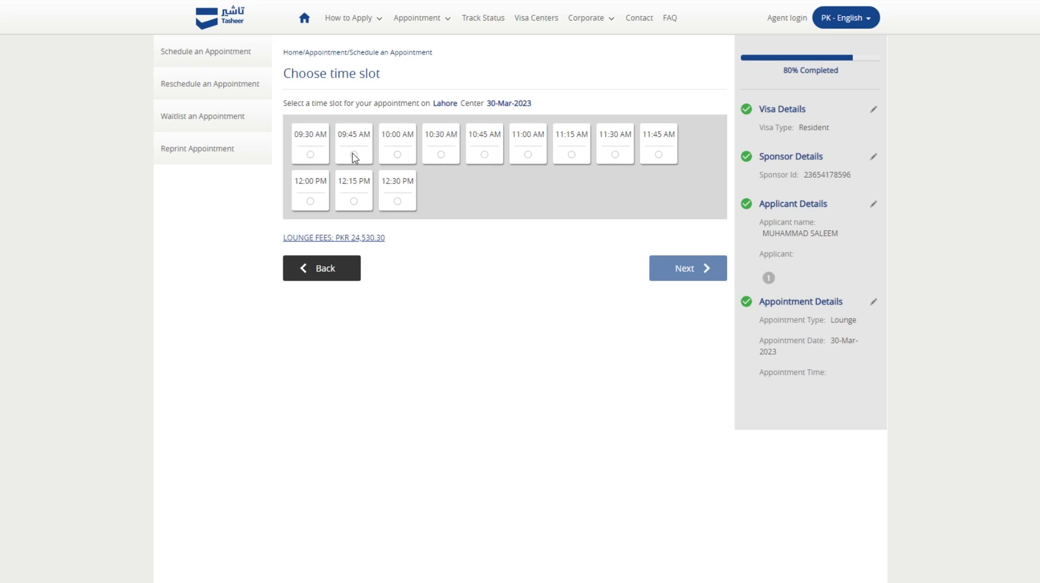
Choose the 10:00 AM slot for Lahore on 30-Mar-2023 and go to the review summary.
left_click(397, 154)
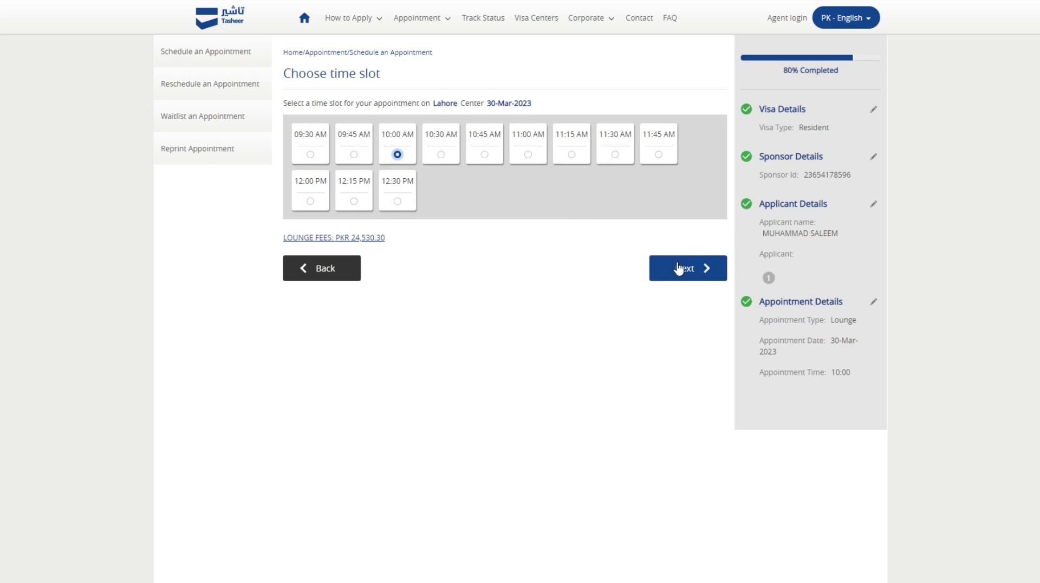
left_click(677, 269)
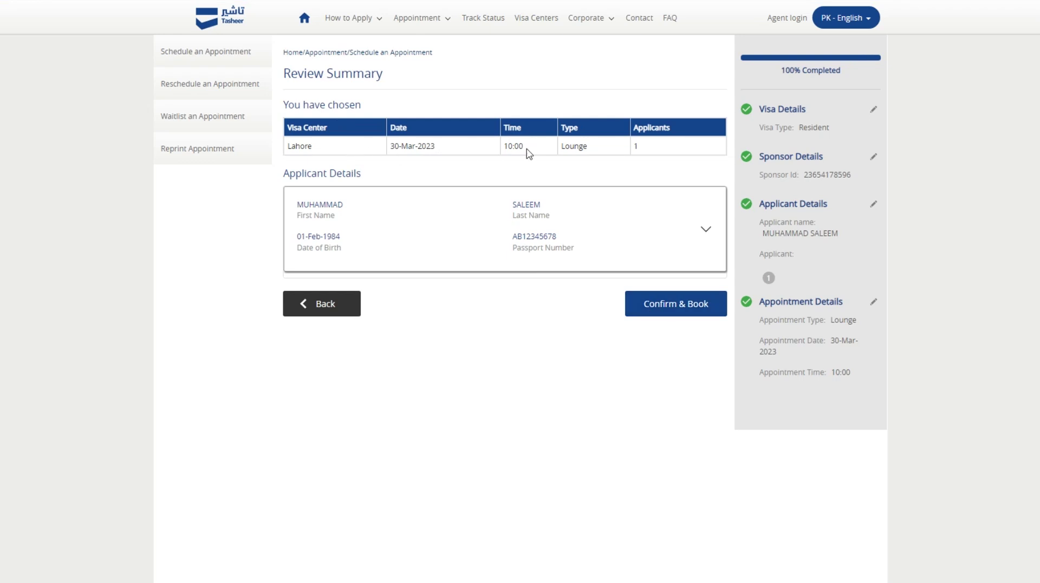
Confirm and book the 30-Mar-2023 10:00 Lounge appointment and acknowledge the success message.
left_click(667, 308)
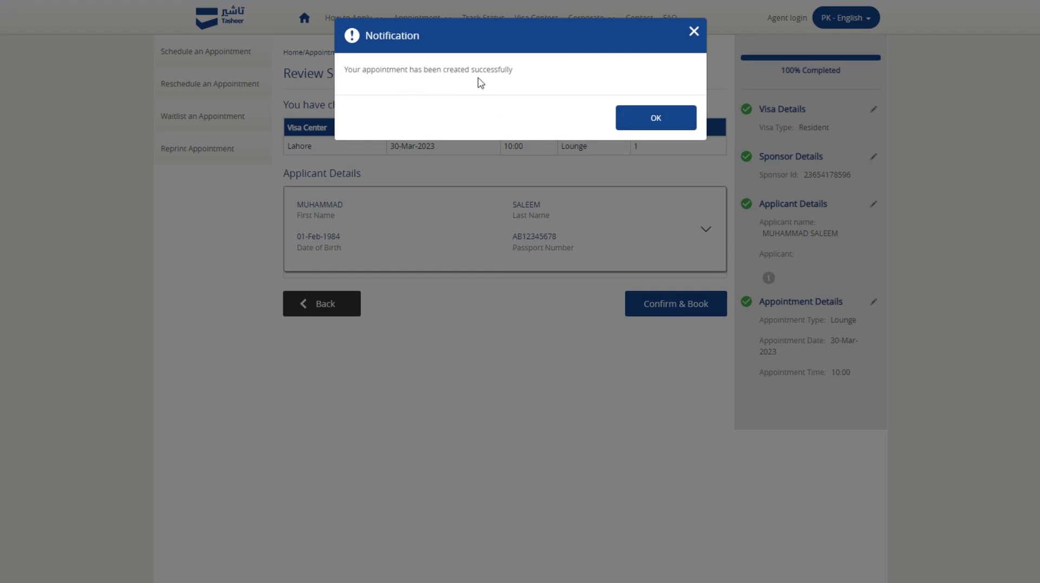
left_click(672, 117)
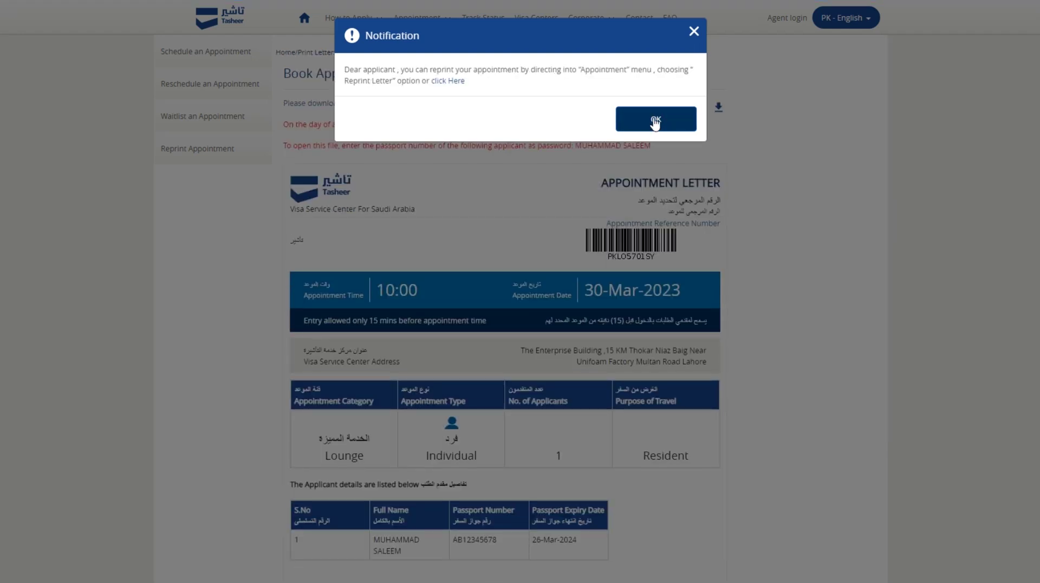
Dismiss the reprint notice and scroll through the appointment letter back to the top.
left_click(655, 120)
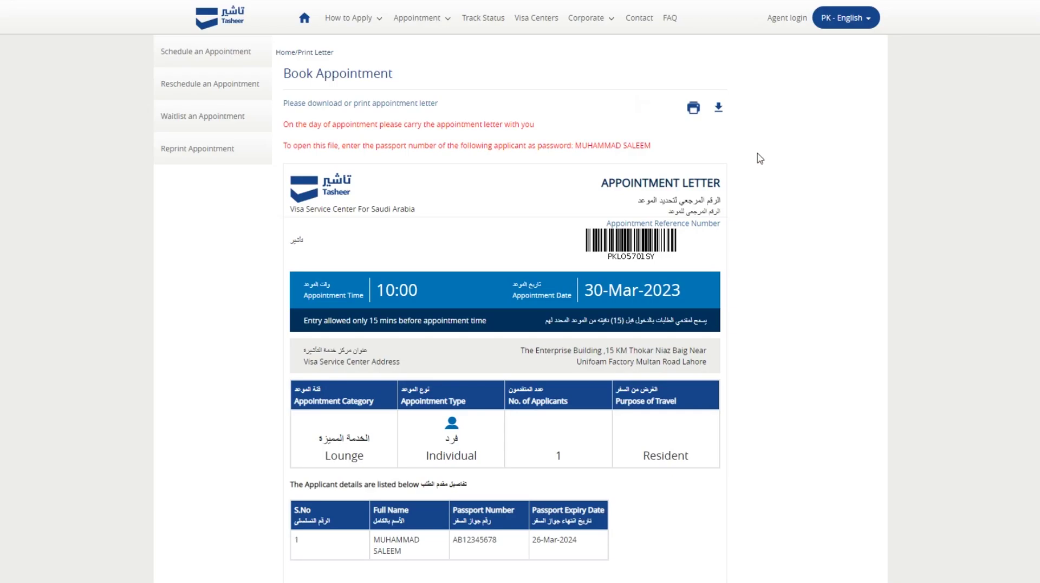
scroll(728, 221, "down", 5)
scroll(585, 225, "down", 5)
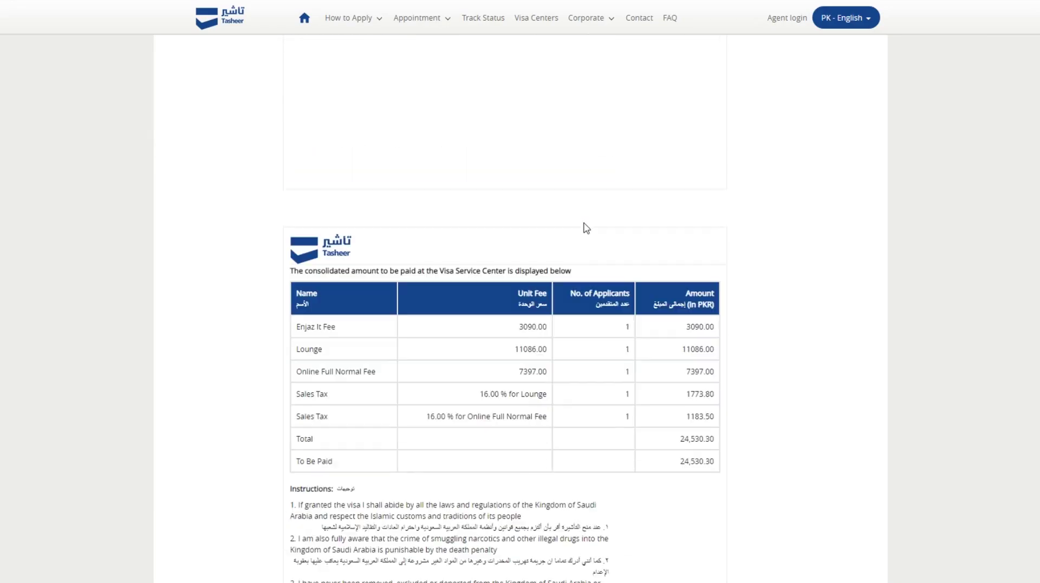
scroll(586, 227, "down", 5)
scroll(586, 228, "down", 15)
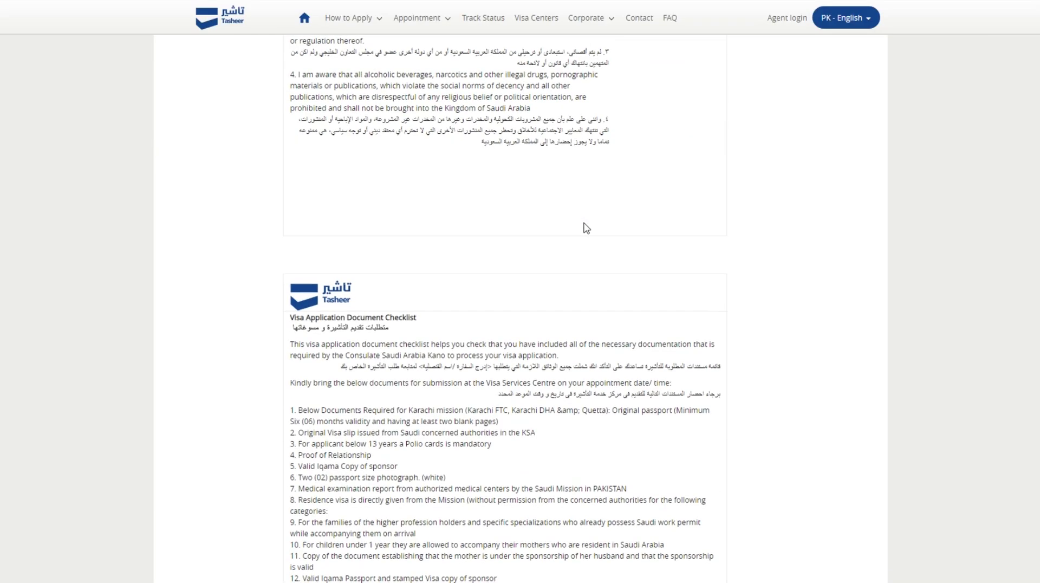
scroll(585, 227, "up", 15)
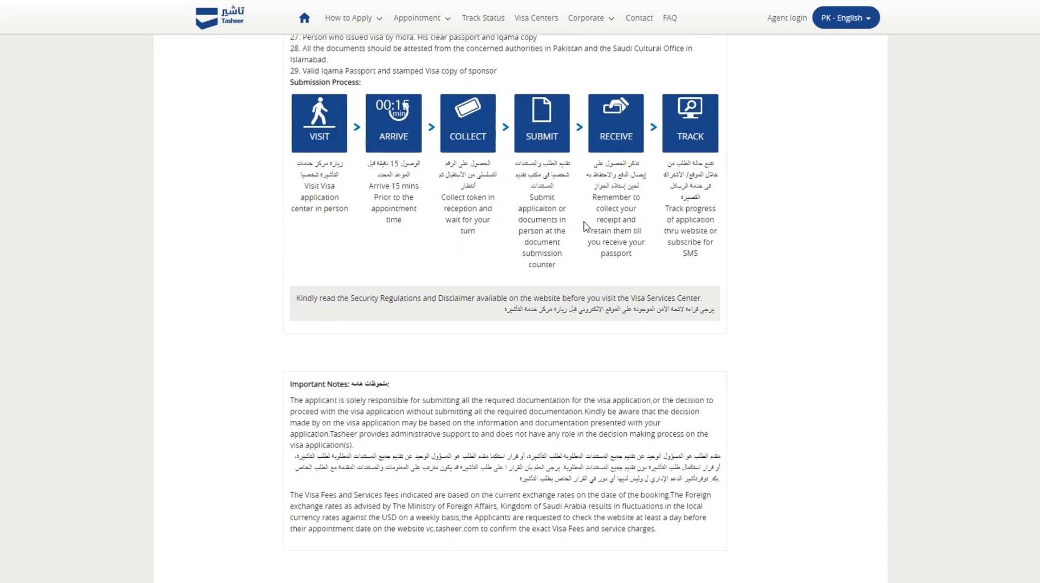
scroll(584, 226, "up", 10)
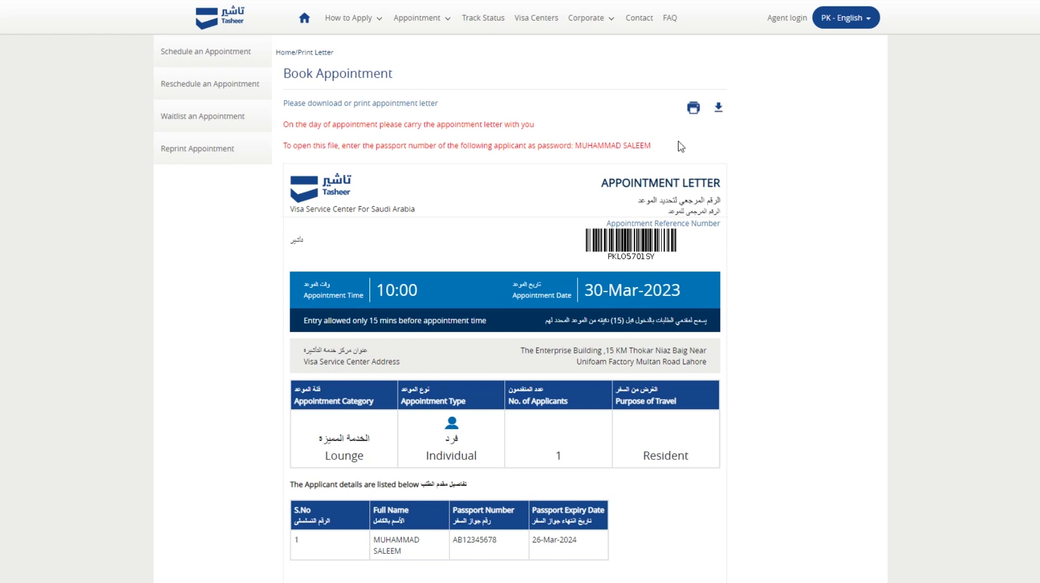
scroll(602, 262, "down", 3)
scroll(586, 223, "up", 3)
scroll(631, 269, "down", 2)
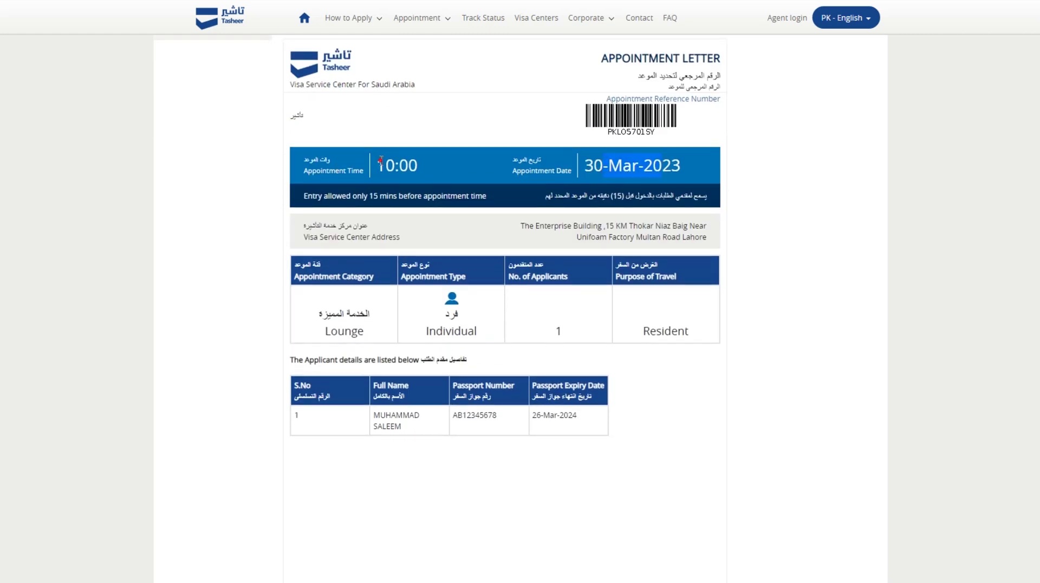
scroll(421, 221, "down", 2)
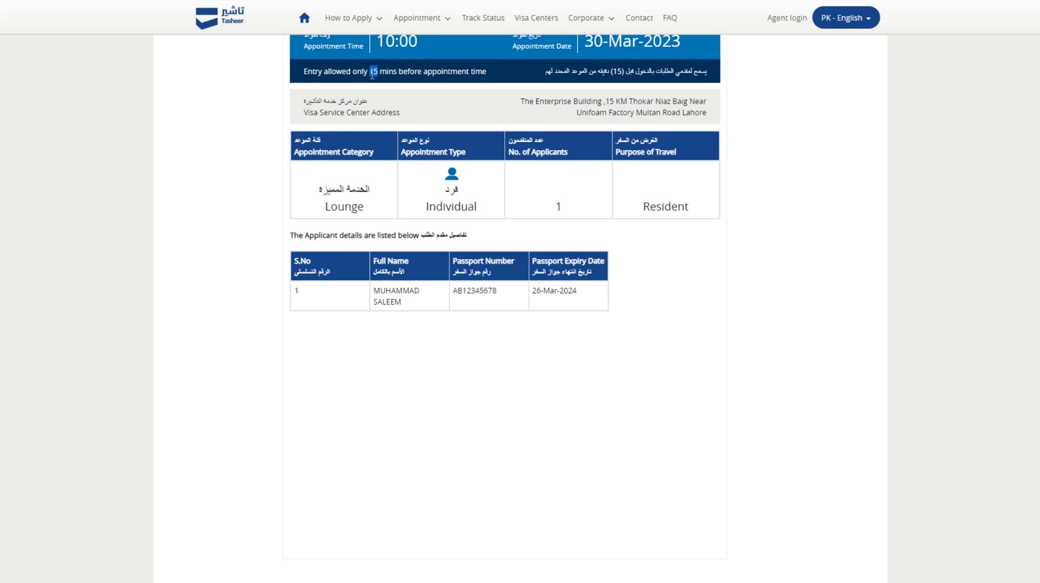
left_click(415, 93)
left_click_drag(537, 102, 703, 113)
left_click(712, 118)
left_click(375, 209)
left_click(491, 206)
double_click(559, 205)
left_click(593, 190)
left_click_drag(631, 205, 689, 206)
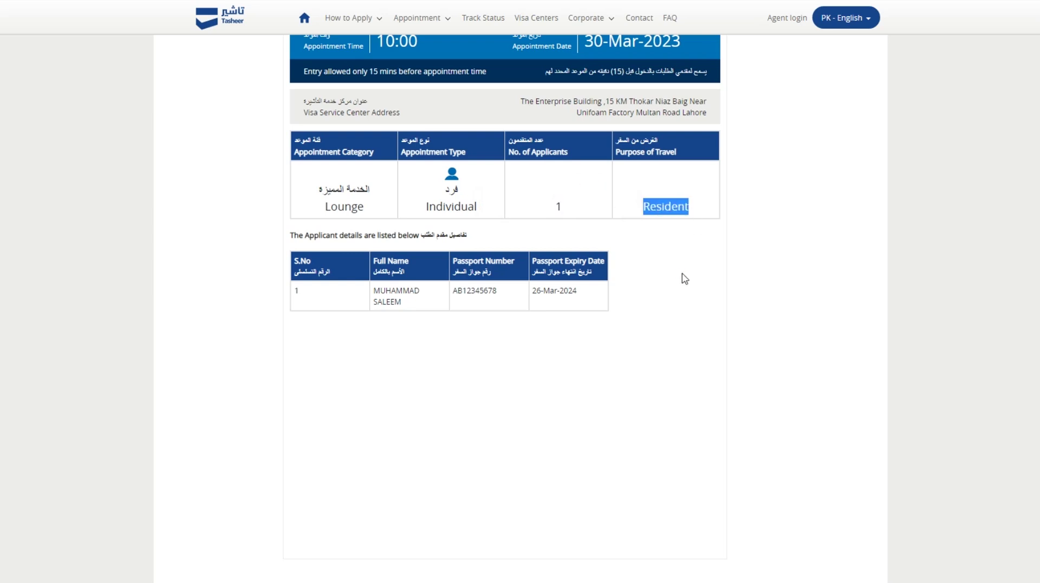
scroll(626, 265, "down", 2)
scroll(508, 239, "down", 6)
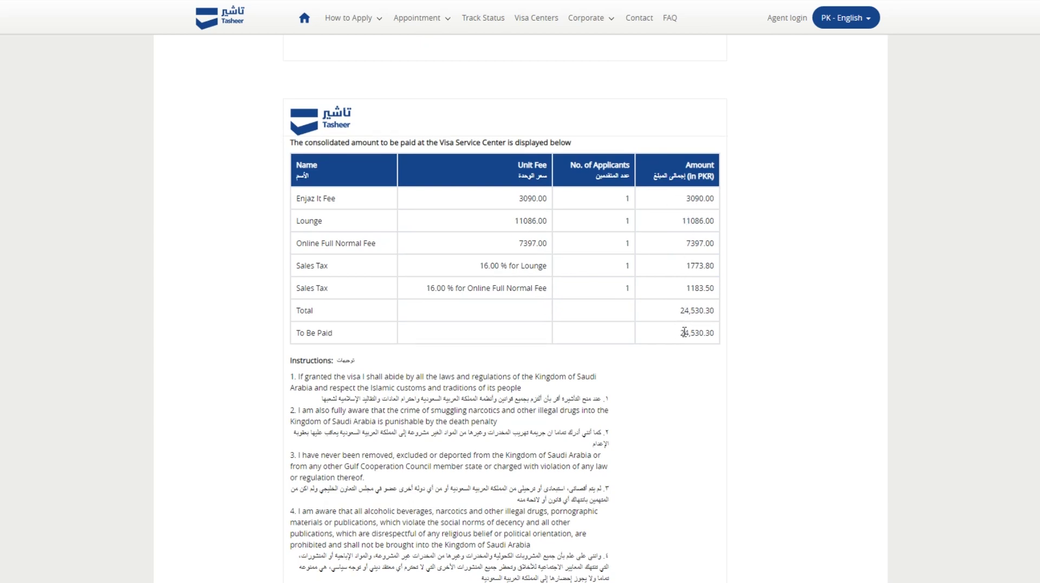
left_click_drag(684, 332, 707, 332)
left_click_drag(653, 343, 716, 344)
scroll(682, 381, "down", 10)
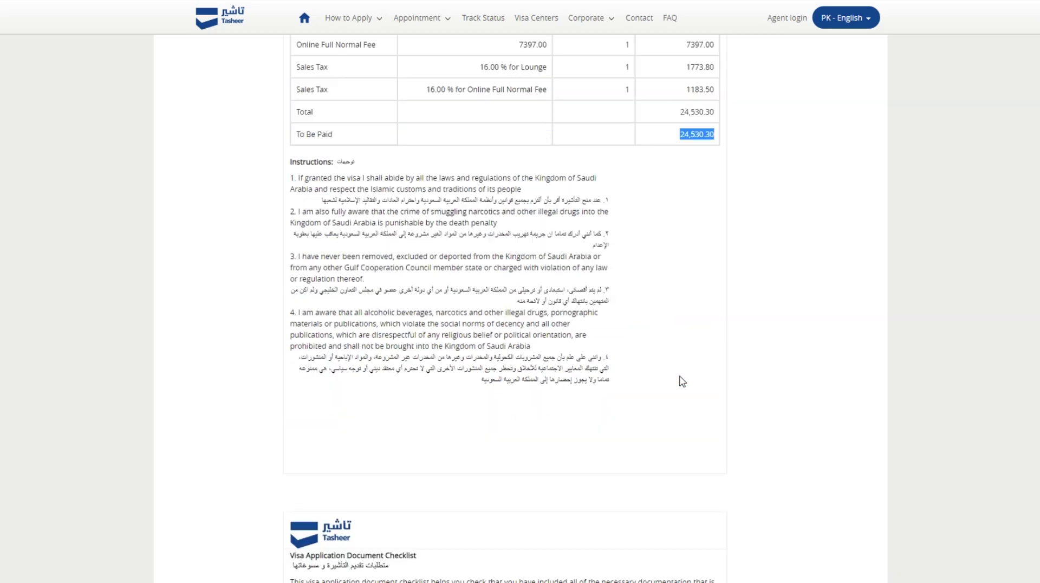
scroll(681, 376, "down", 1)
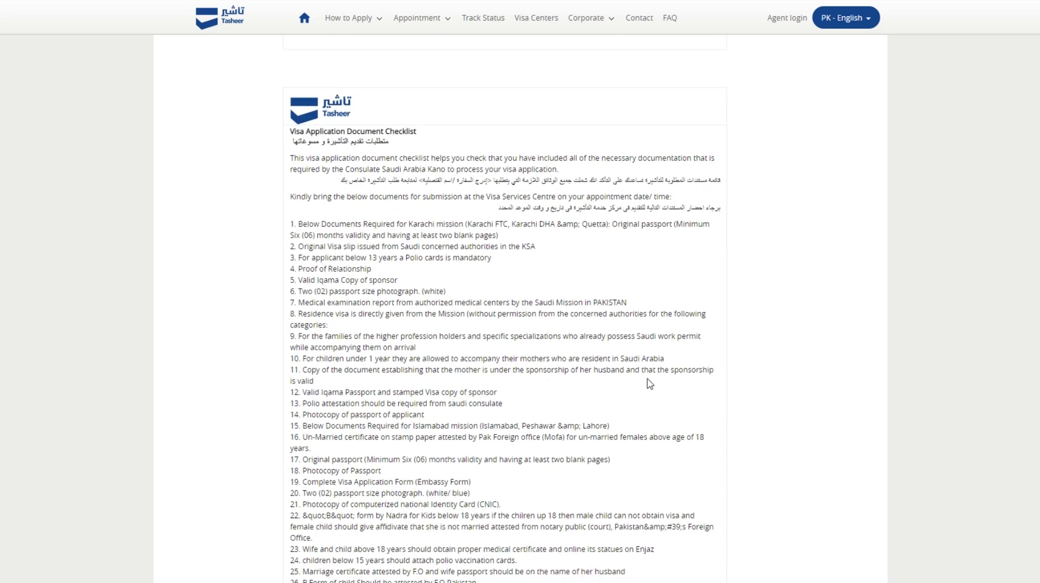
scroll(448, 368, "down", 3)
scroll(448, 374, "up", 2)
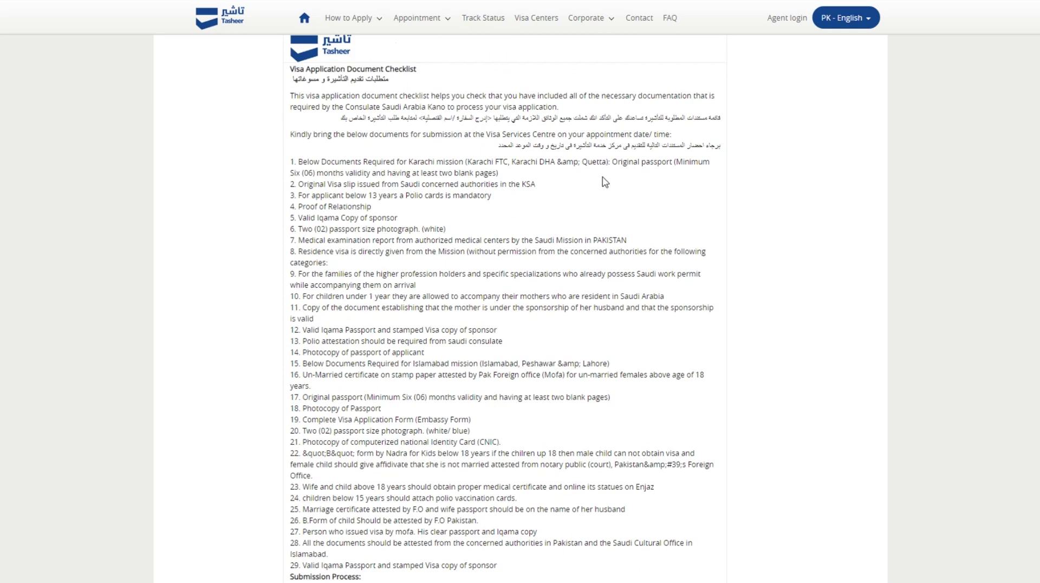